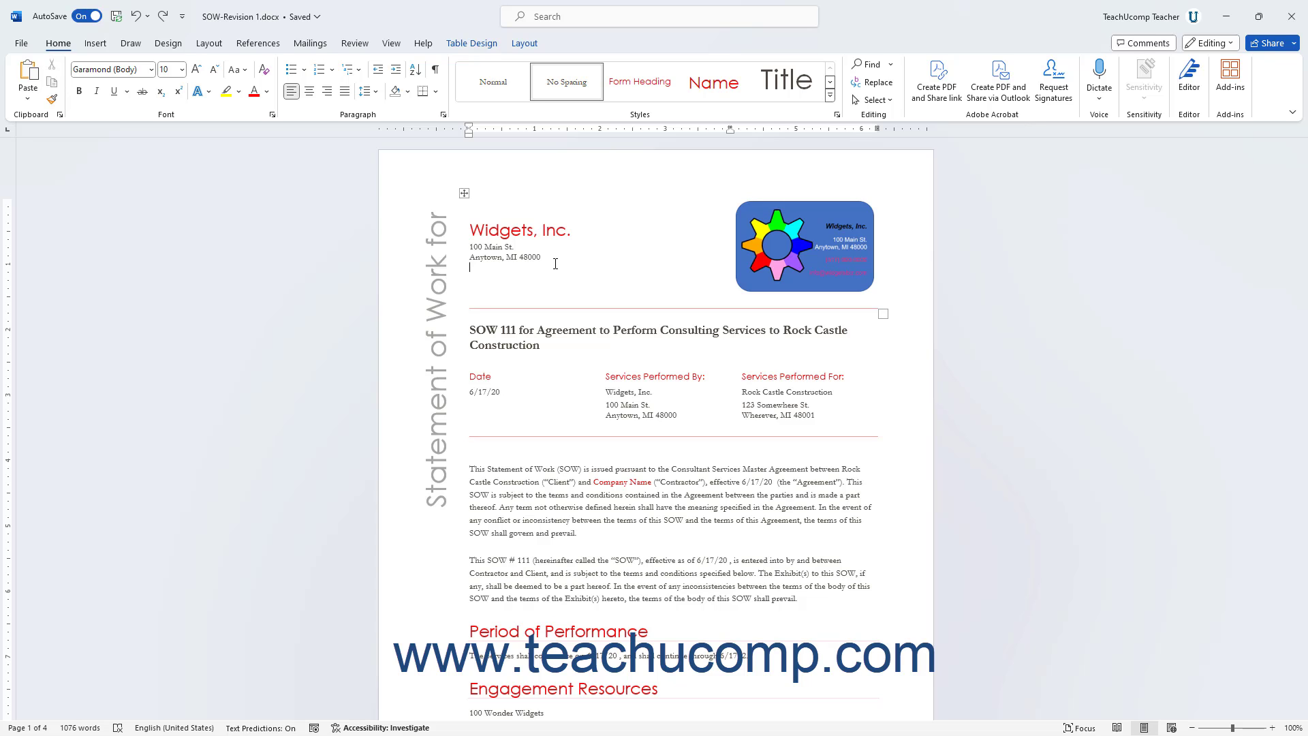
- Turn on Track Changes for the statement of work and check which tracking scopes are offered
{"action": "left_click", "coordinate": [354, 44]}
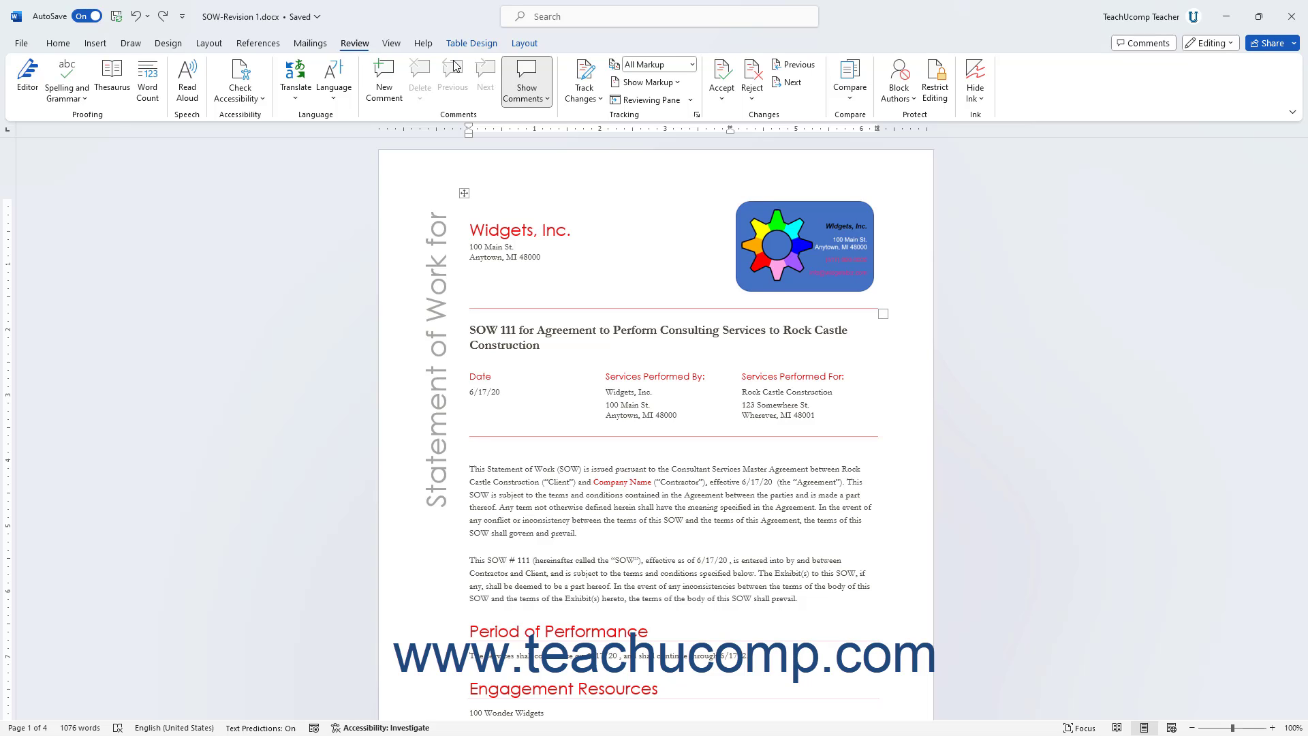
{"action": "left_click", "coordinate": [577, 68]}
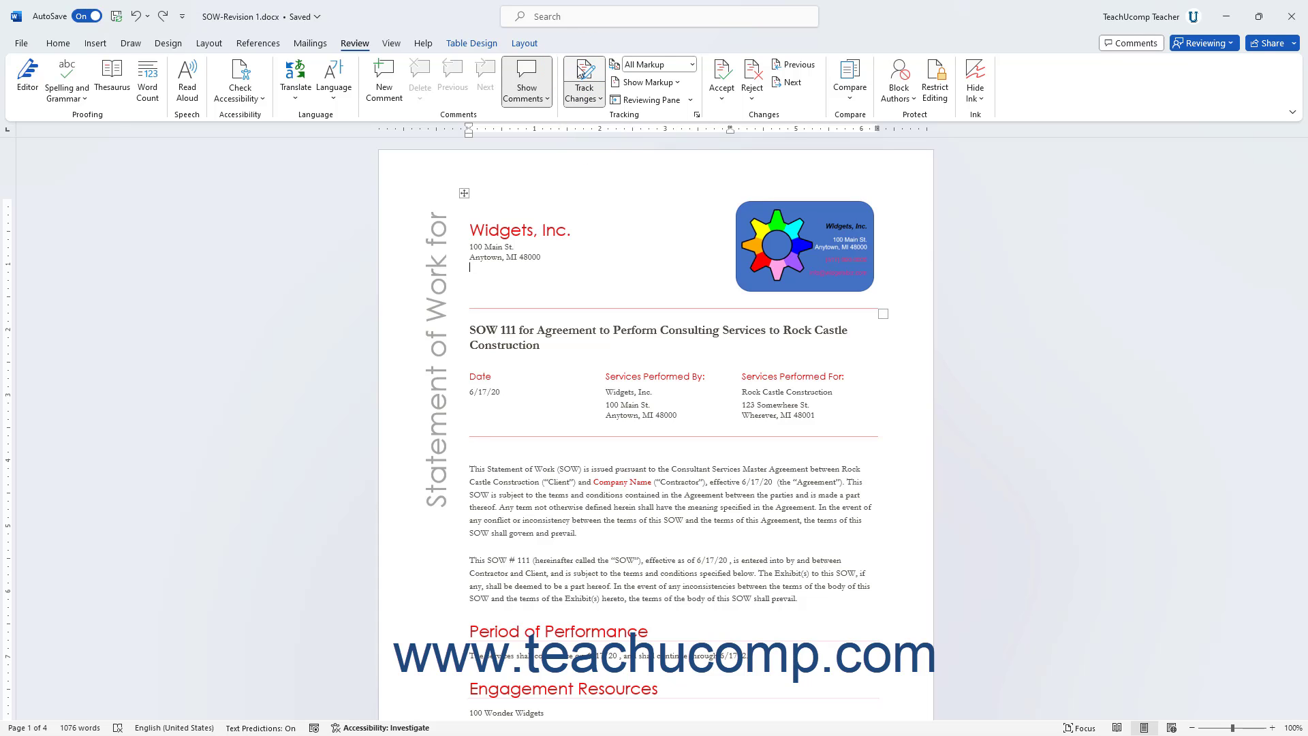
{"action": "left_click", "coordinate": [581, 101]}
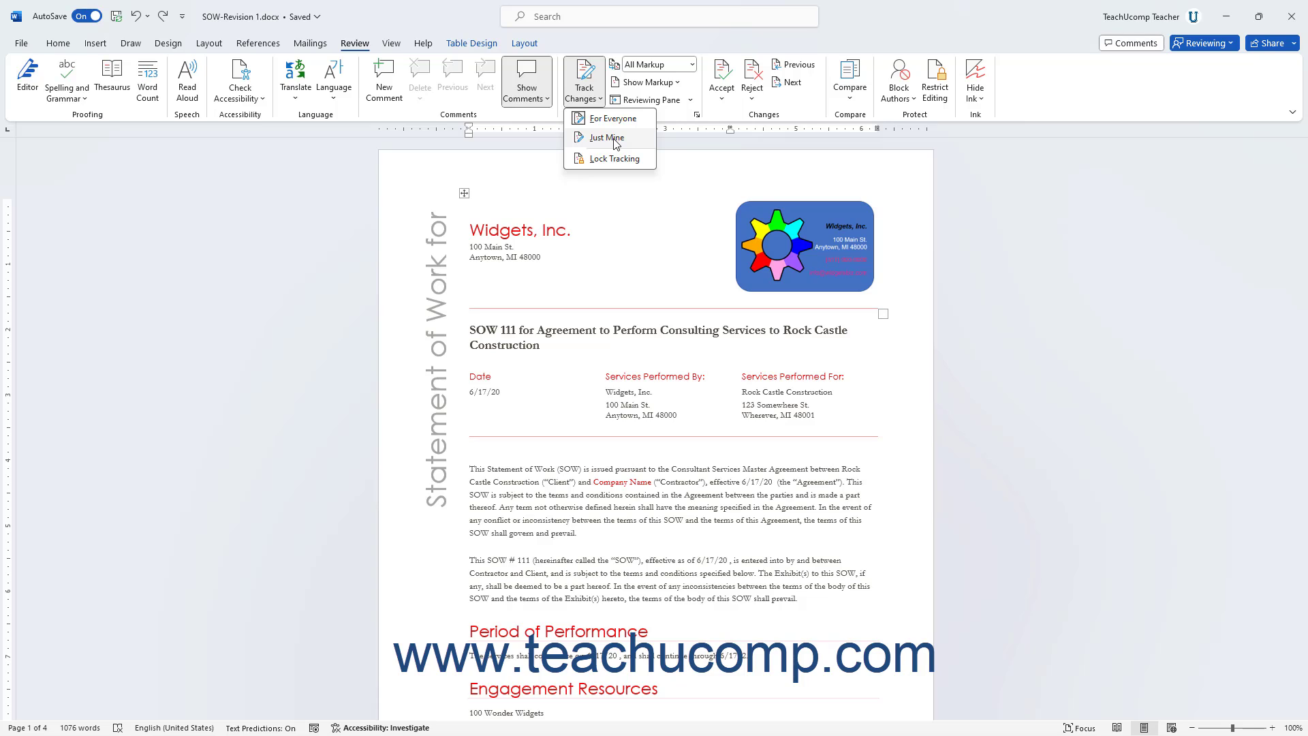
{"action": "left_click", "coordinate": [611, 39]}
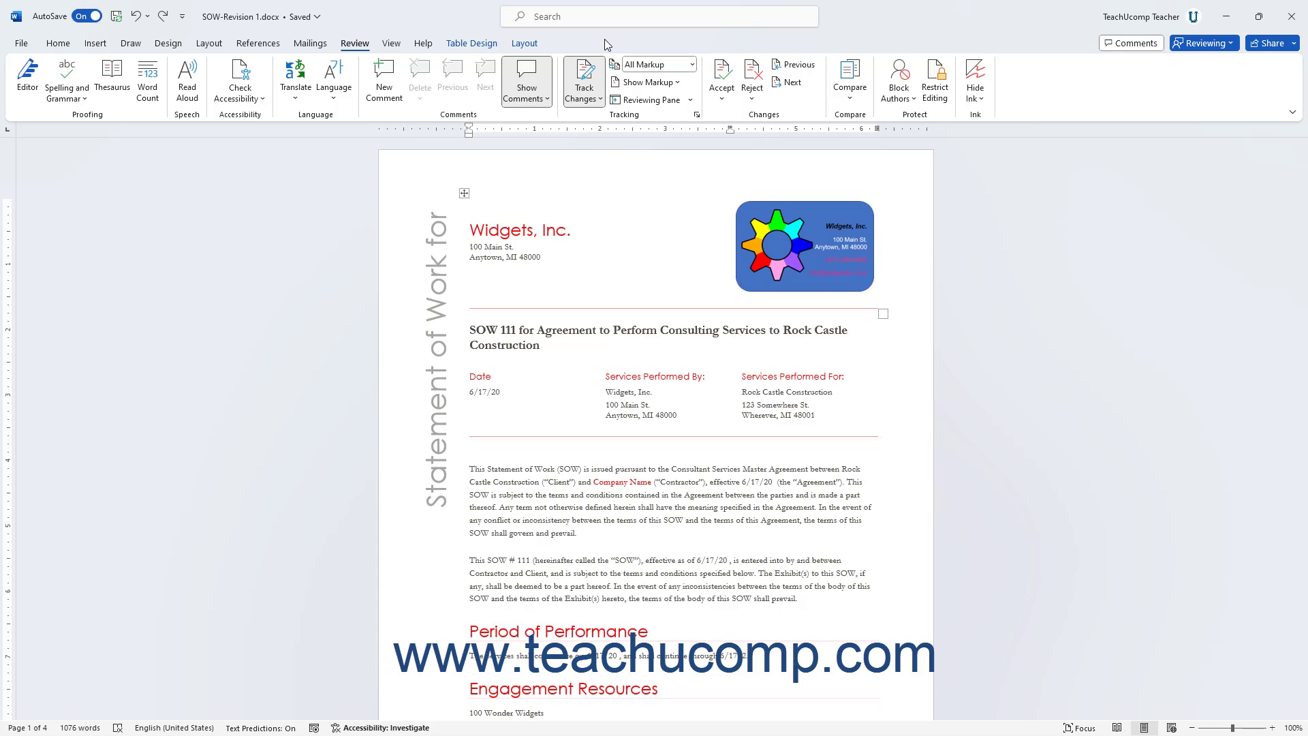
- Examine the balloon and Reviewing Pane choices in the Track Changes options, keeping the existing settings
{"action": "left_click", "coordinate": [697, 118]}
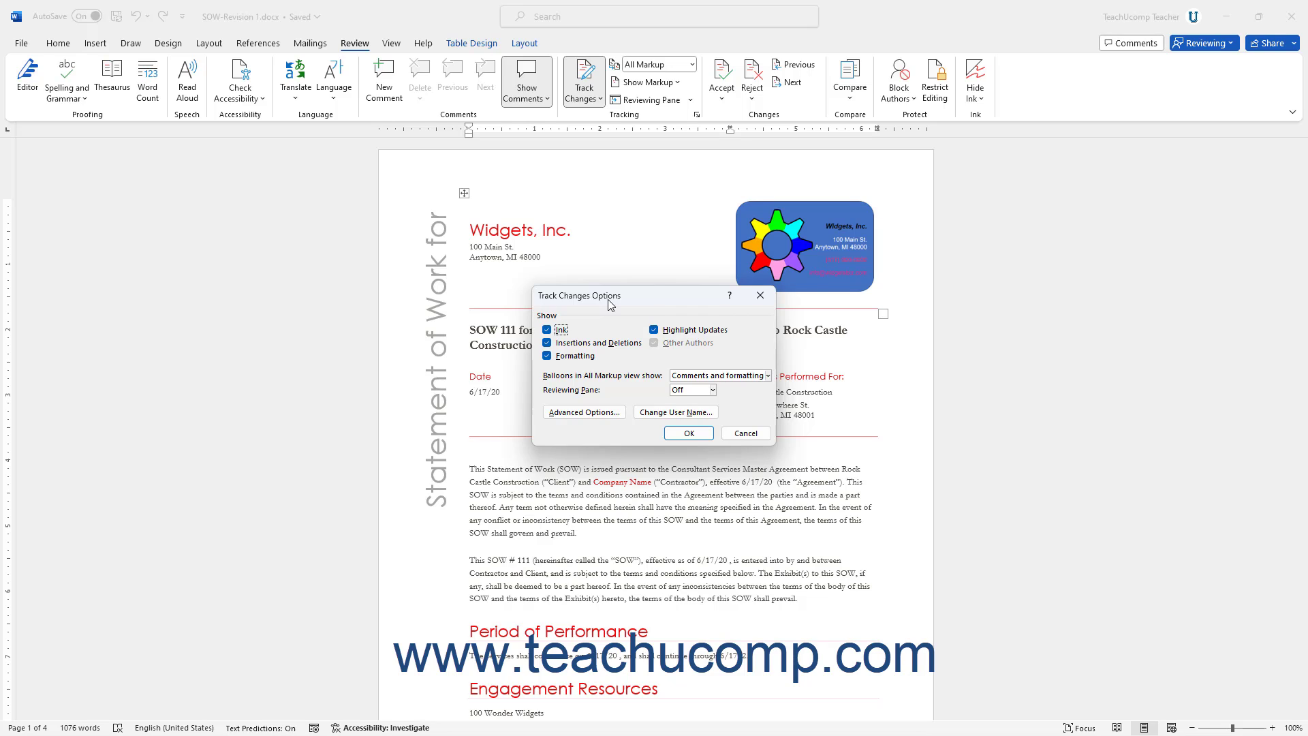
{"action": "left_click", "coordinate": [768, 375]}
{"action": "left_click", "coordinate": [767, 375]}
{"action": "left_click", "coordinate": [713, 390]}
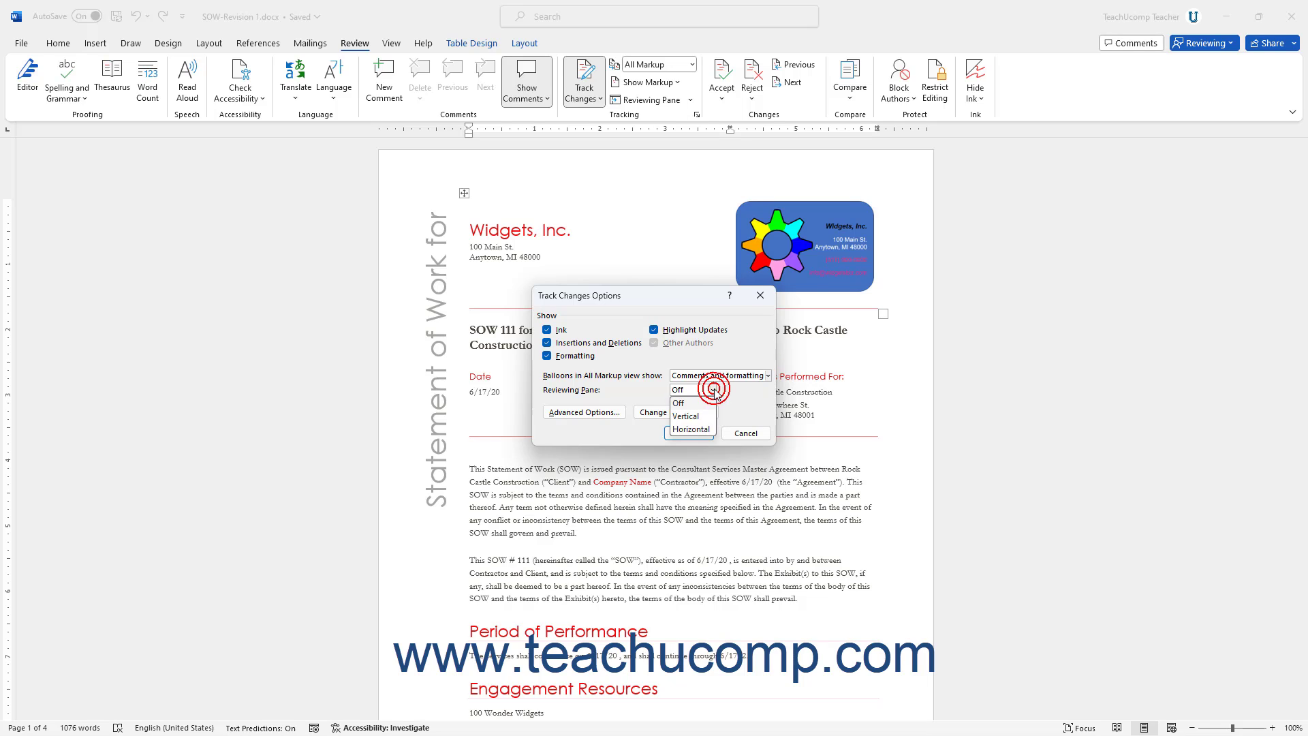
{"action": "left_click", "coordinate": [713, 389]}
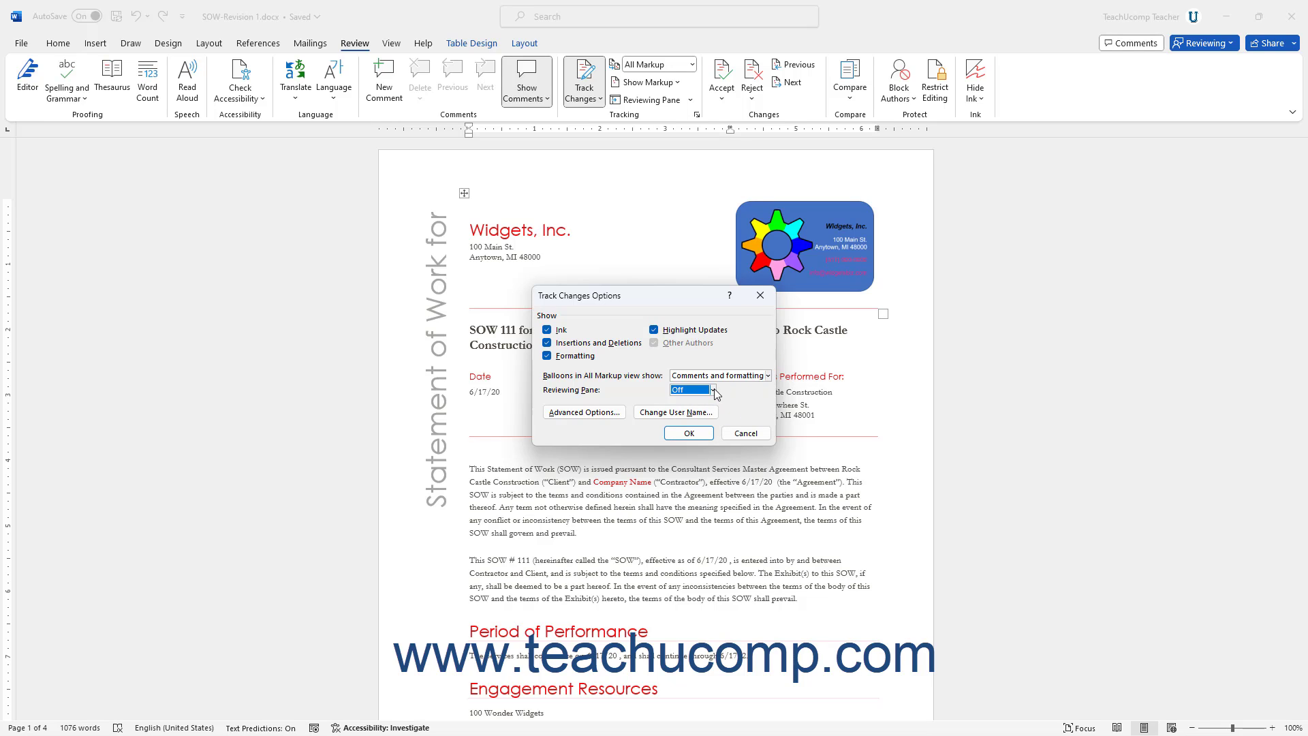
{"action": "left_click", "coordinate": [690, 434]}
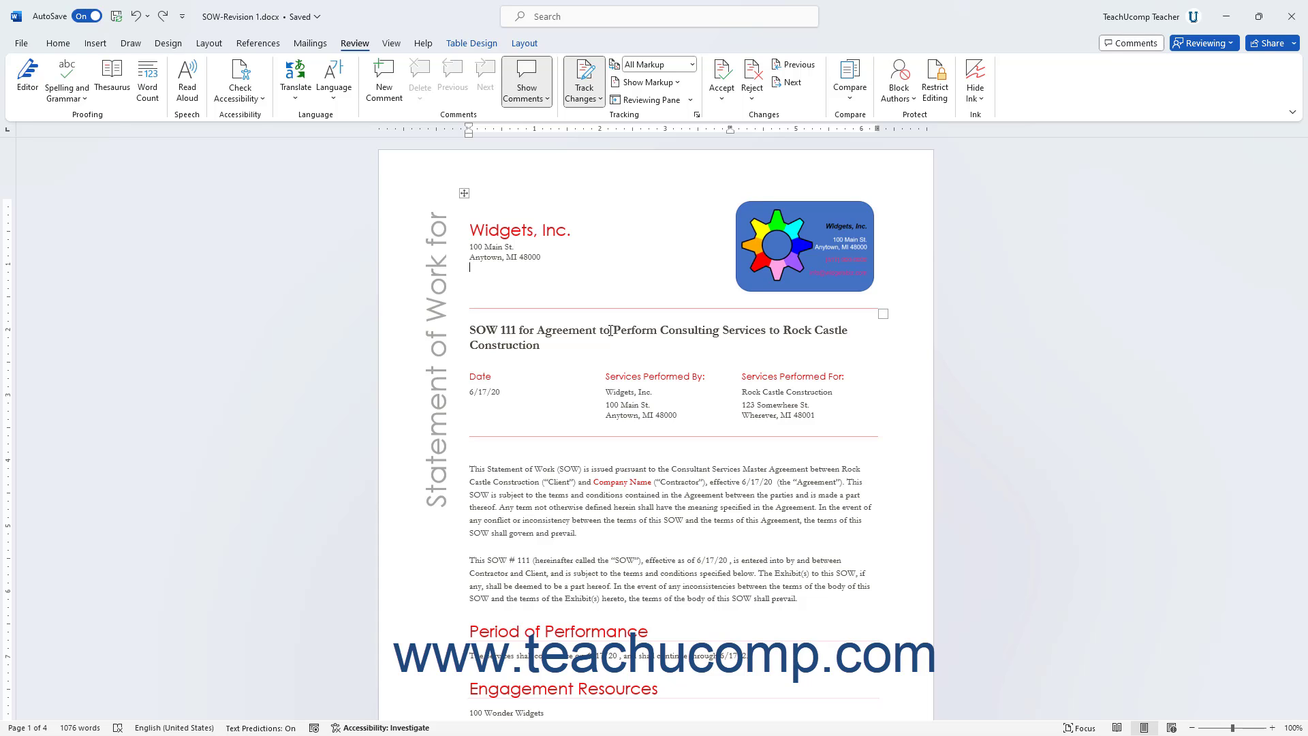
- Change the document's Date to 6/17/24 and replace the Company Name placeholder with Widgets, Inc
{"action": "double_click", "coordinate": [502, 392]}
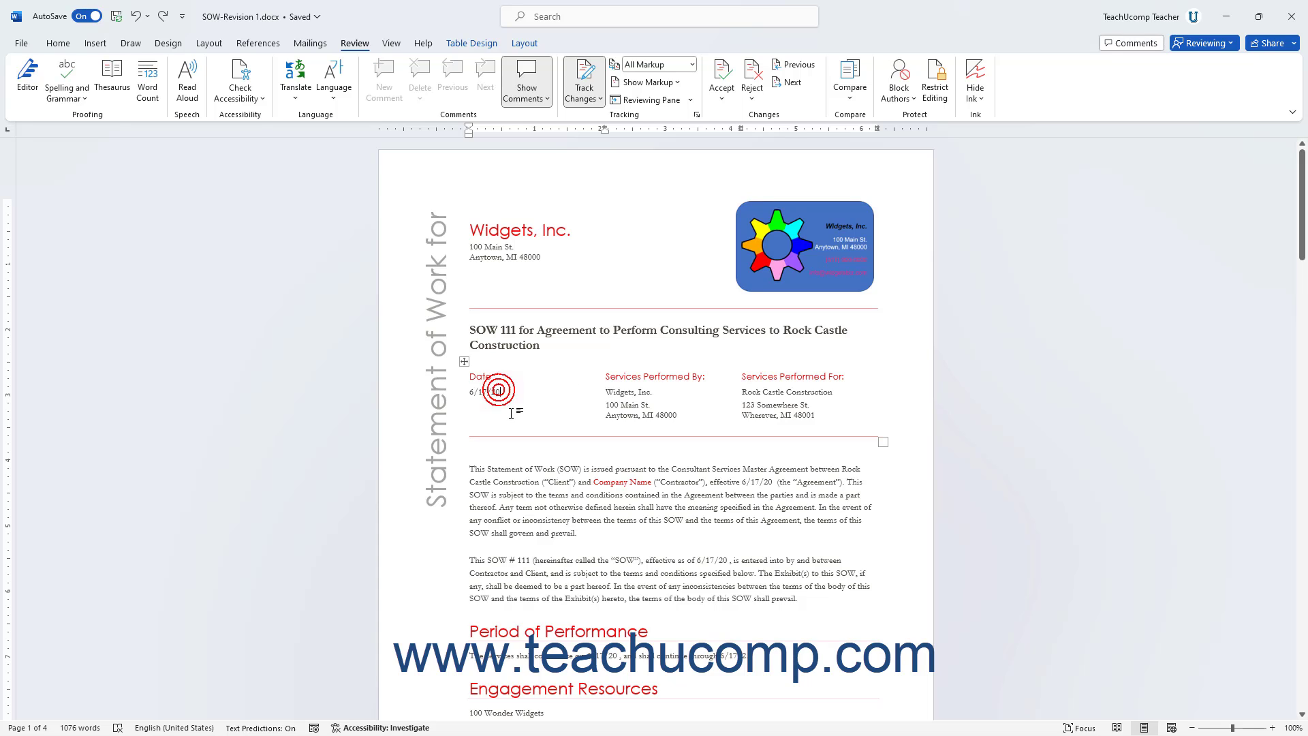
{"action": "type", "text": "6/17/24"}
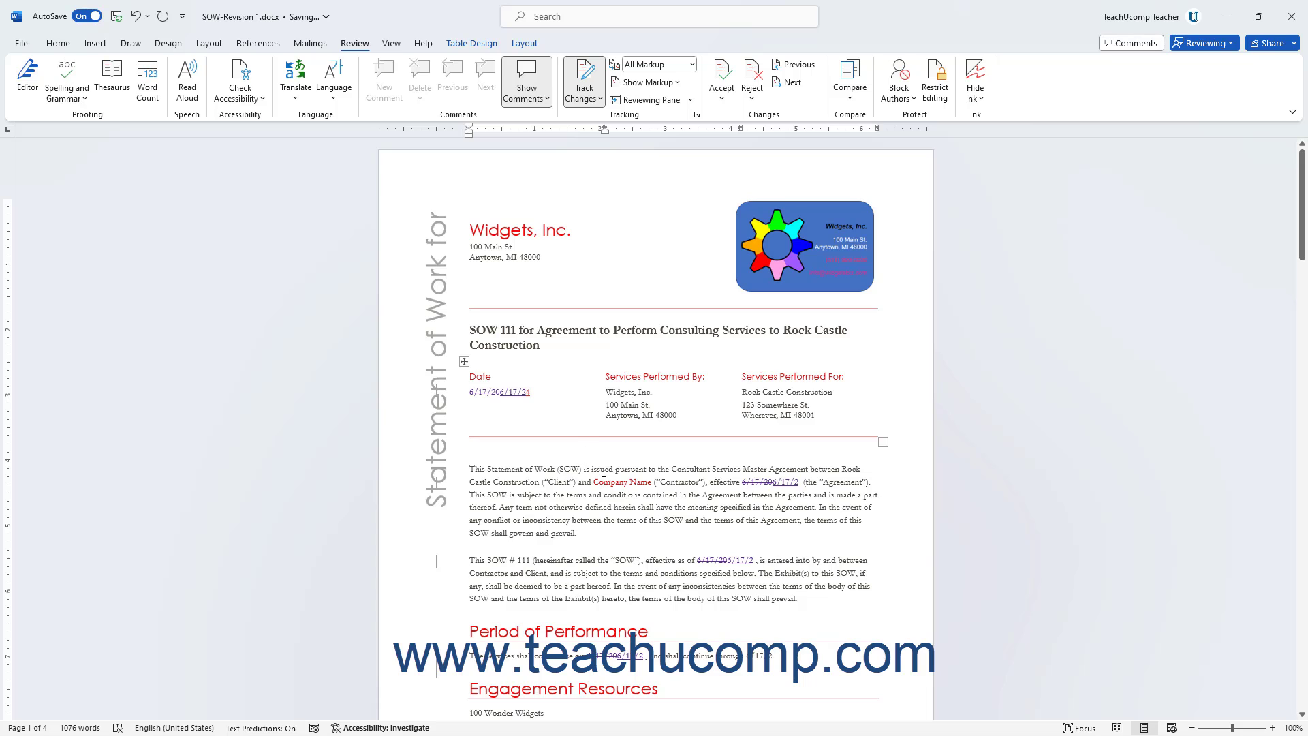
{"action": "left_click", "coordinate": [603, 485]}
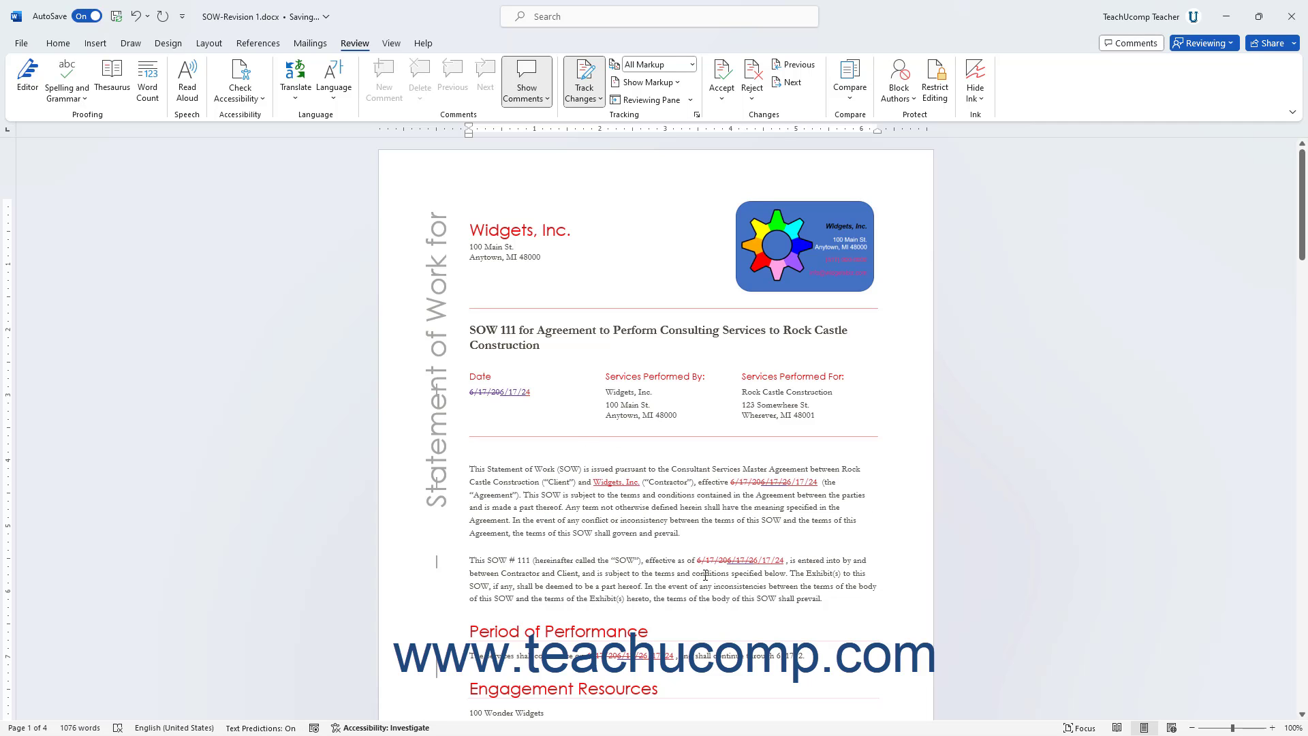
- Complete the end date under Period of Performance as 6/17/25 and edit the date in the first-page footer
{"action": "left_click", "coordinate": [802, 656]}
{"action": "type", "text": "5"}
{"action": "scroll", "coordinate": [798, 598], "scroll_direction": "down", "scroll_amount": 6}
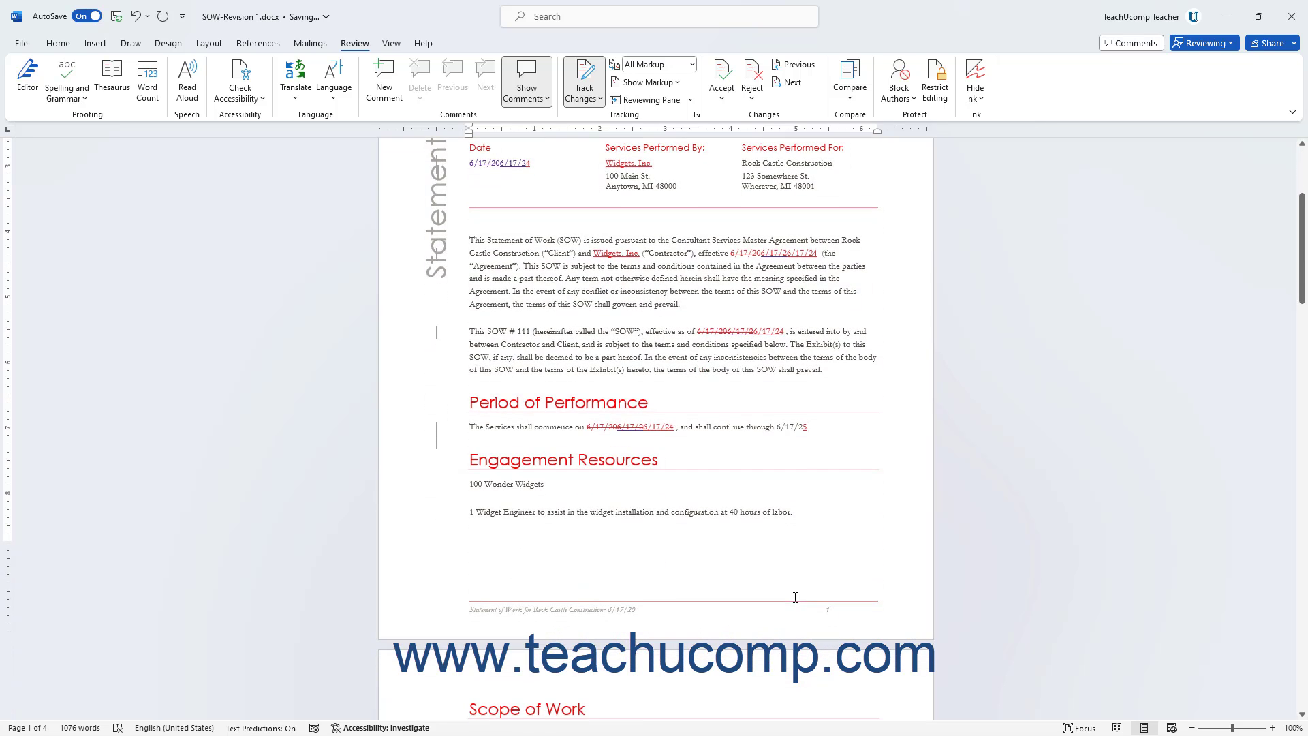
{"action": "double_click", "coordinate": [635, 611]}
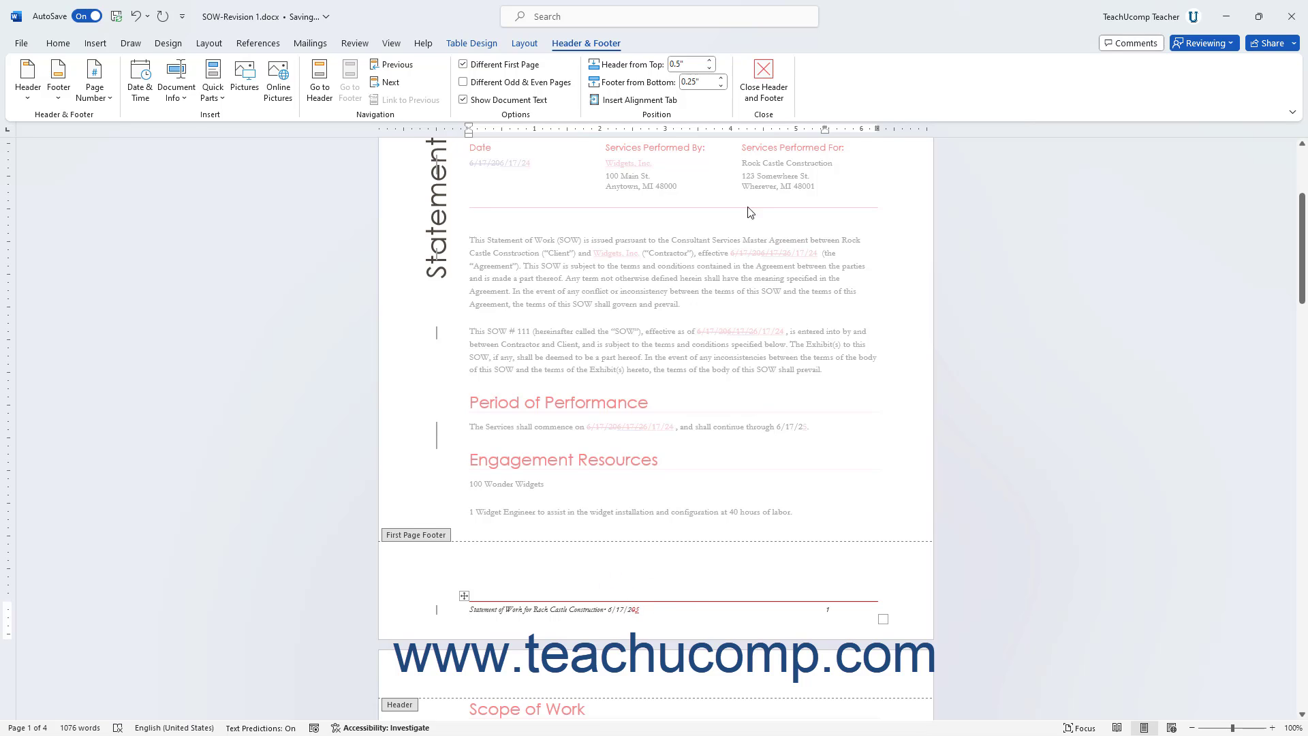
{"action": "left_click", "coordinate": [762, 81]}
{"action": "scroll", "coordinate": [1269, 194], "scroll_direction": "up", "scroll_amount": 5}
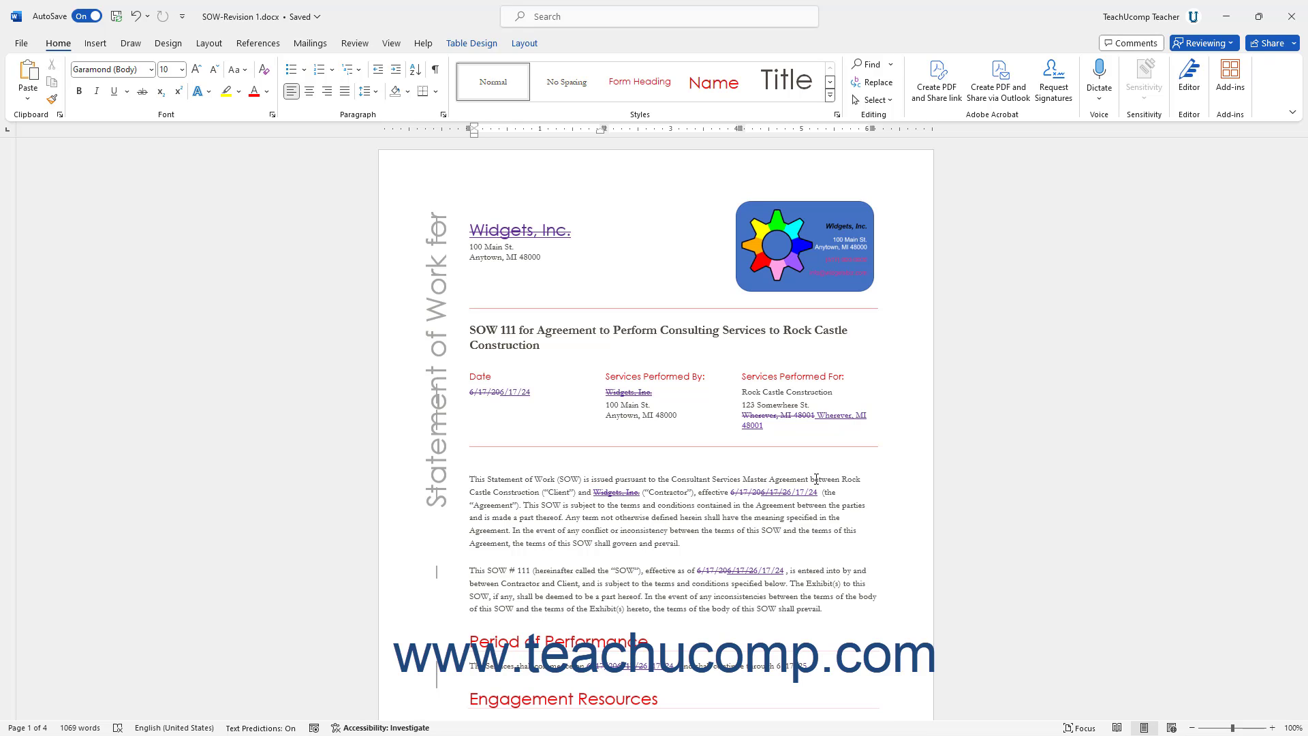
- Preview the document in its Original state without the tracked edits, and return to All Markup
{"action": "left_click", "coordinate": [354, 43]}
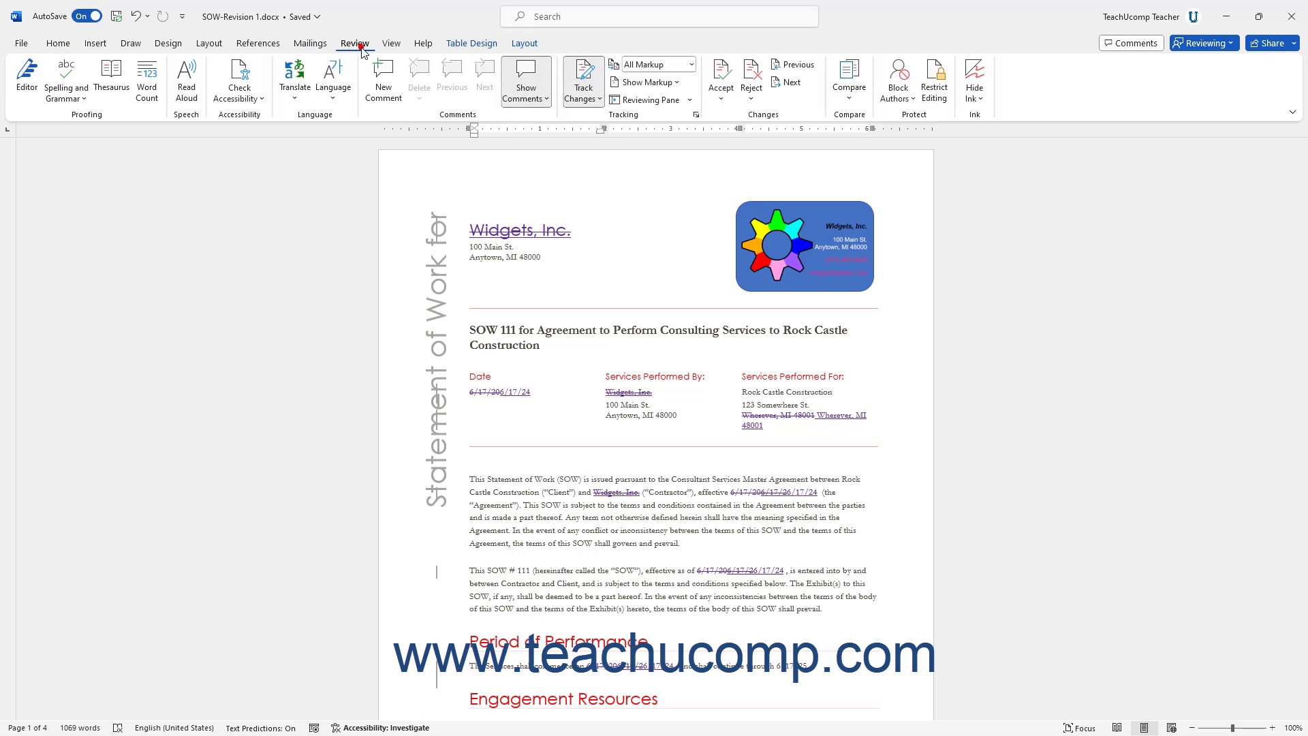
{"action": "left_click", "coordinate": [693, 64]}
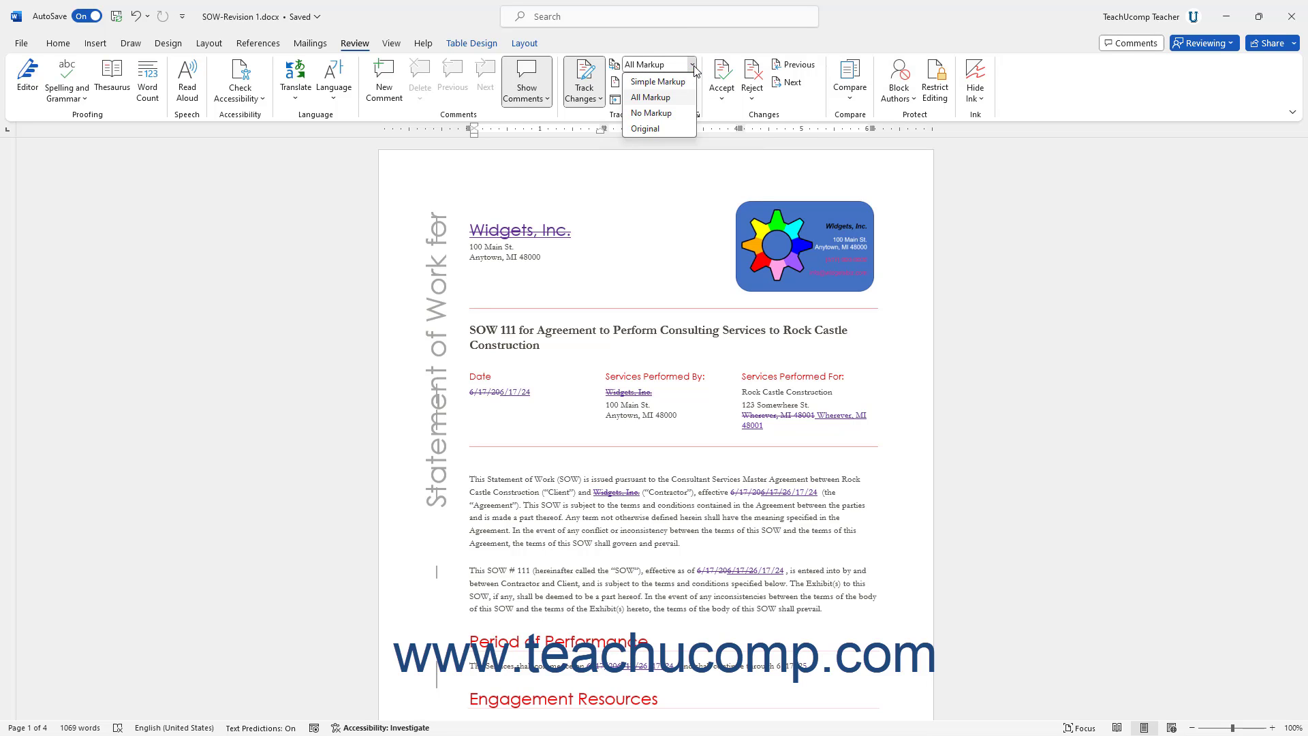
{"action": "left_click", "coordinate": [672, 130]}
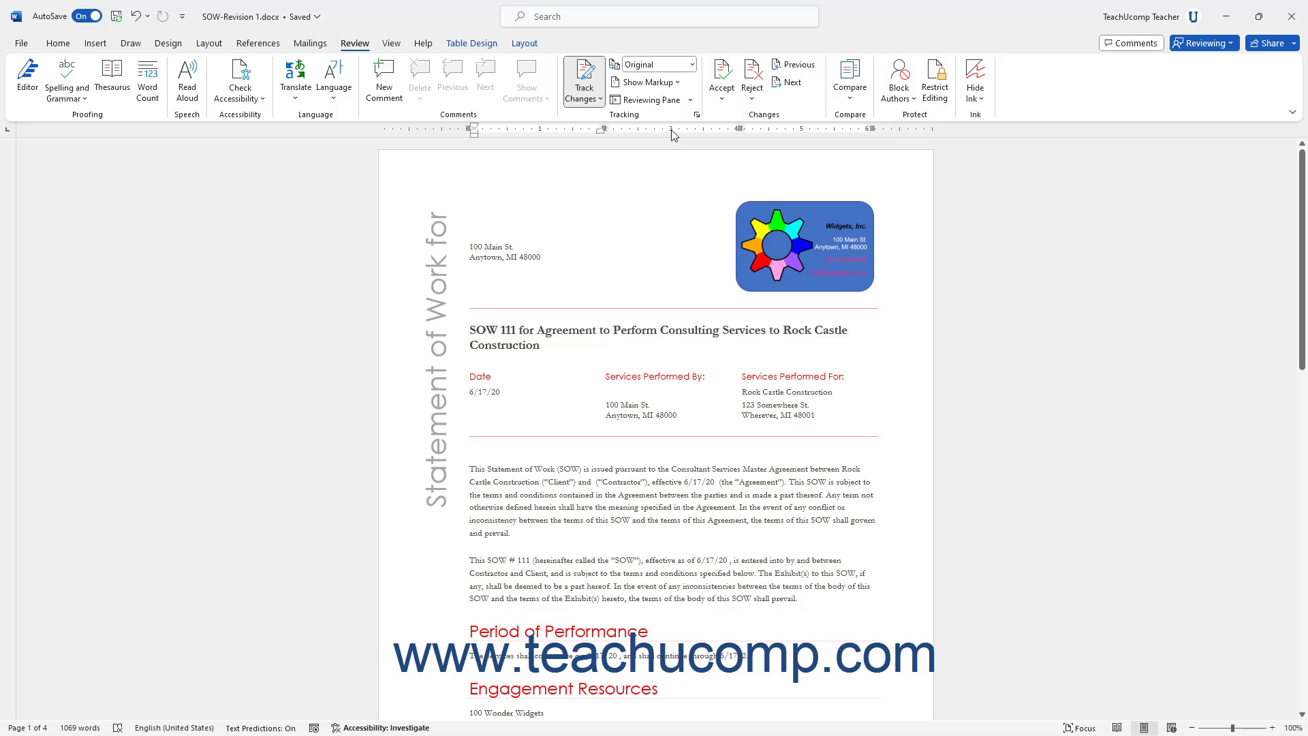
{"action": "left_click", "coordinate": [693, 64]}
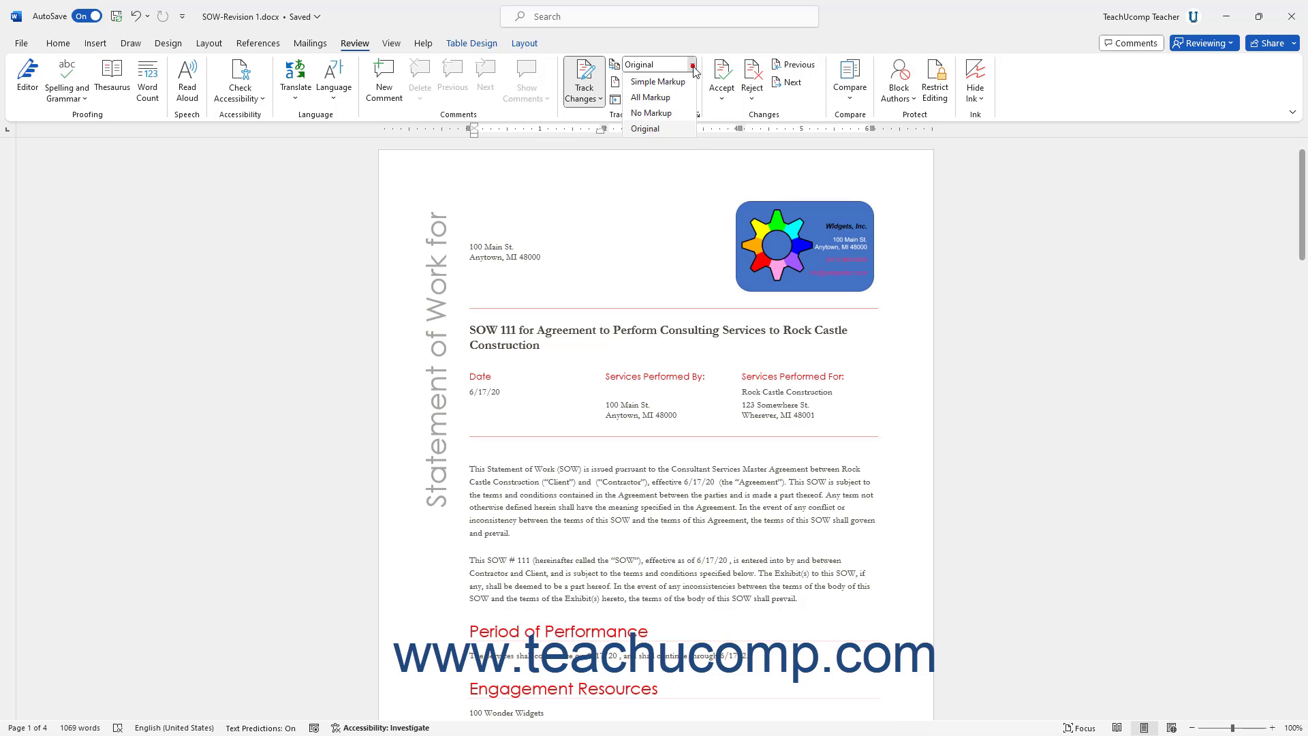
{"action": "left_click", "coordinate": [677, 98]}
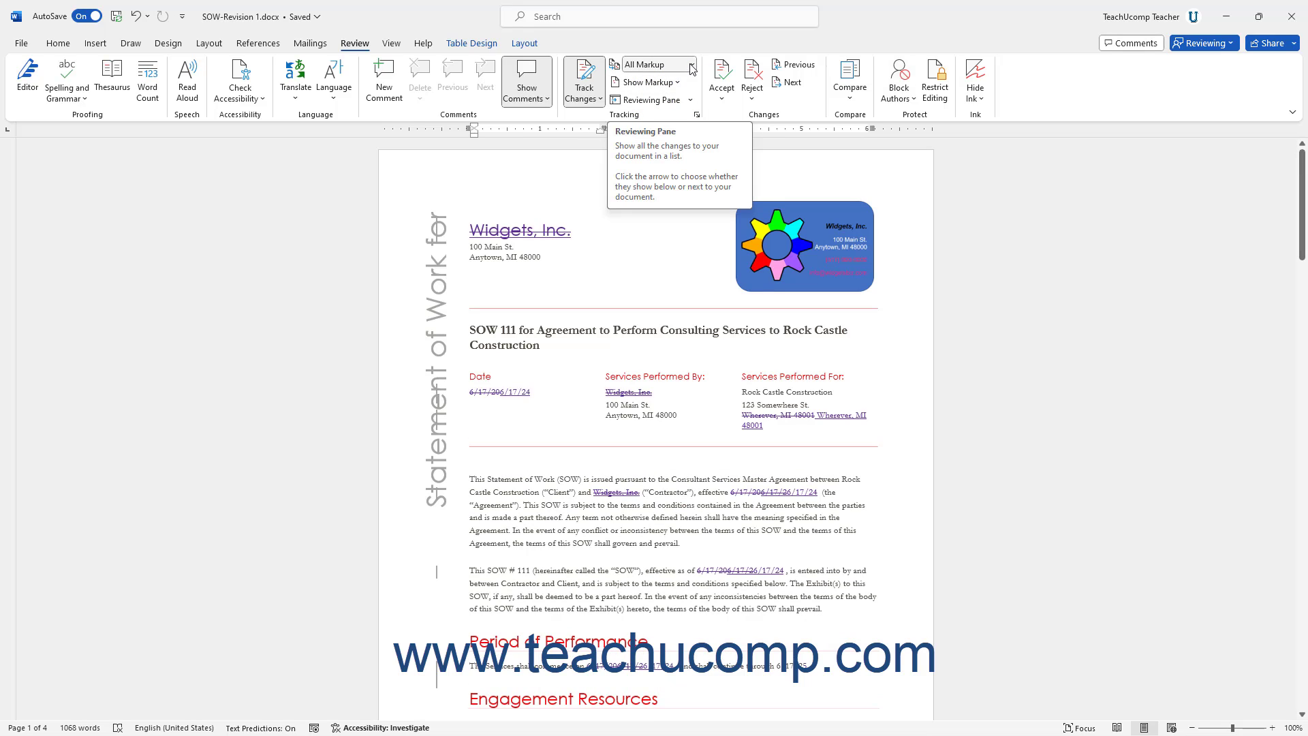
- Compare the No Markup and Simple Markup displays of the tracked edits, and restore All Markup
{"action": "left_click", "coordinate": [681, 64]}
{"action": "left_click", "coordinate": [652, 113]}
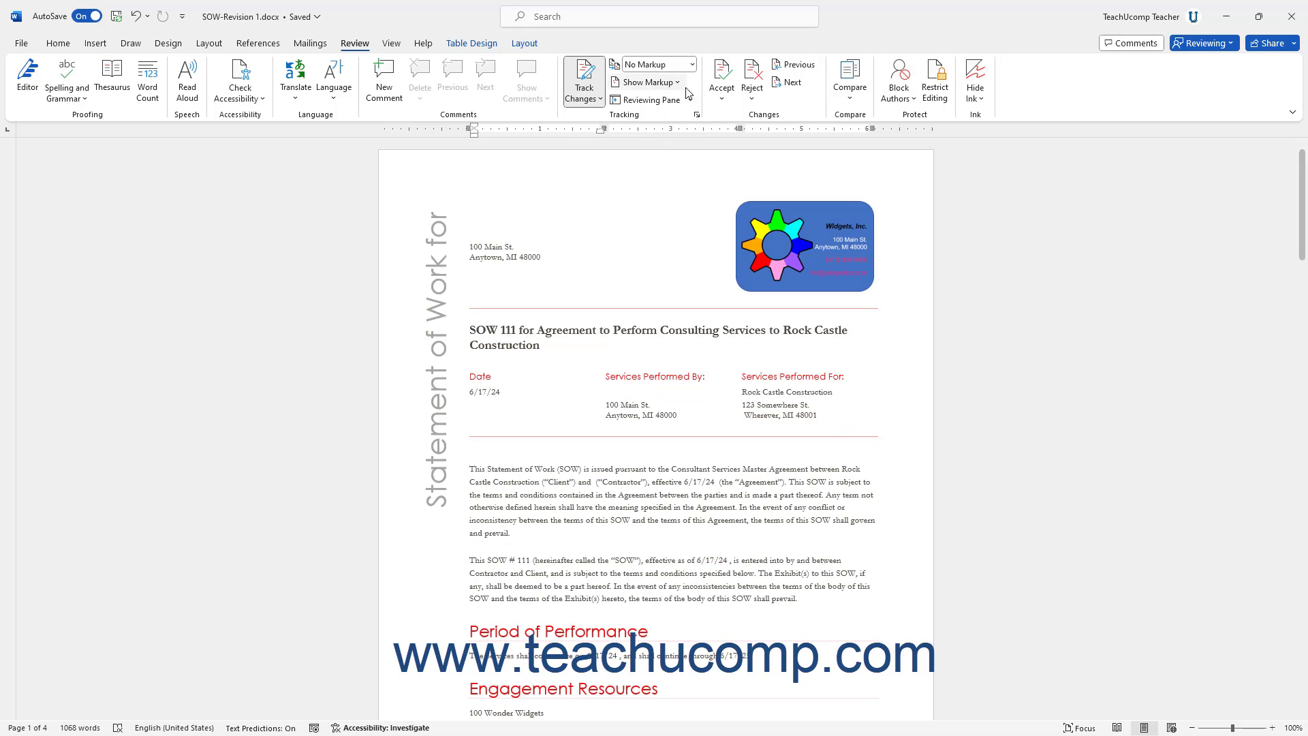
{"action": "left_click", "coordinate": [692, 64]}
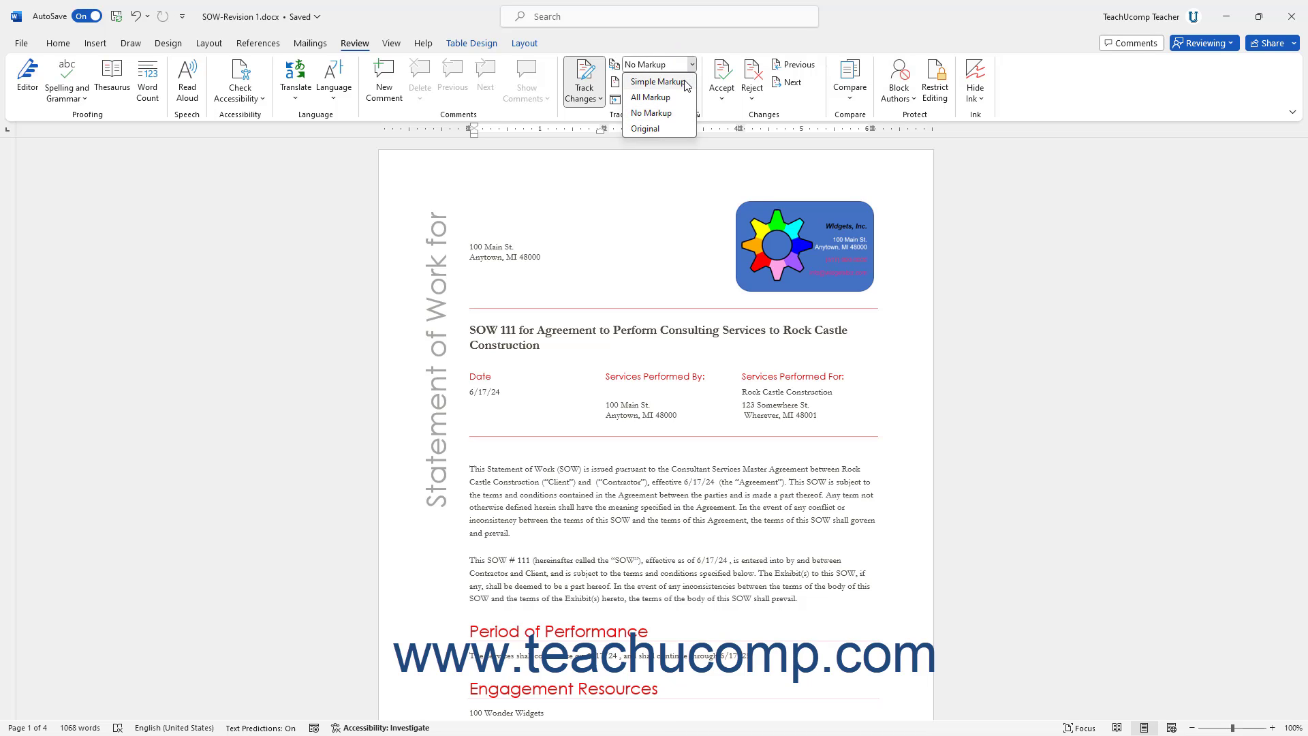
{"action": "left_click", "coordinate": [685, 82]}
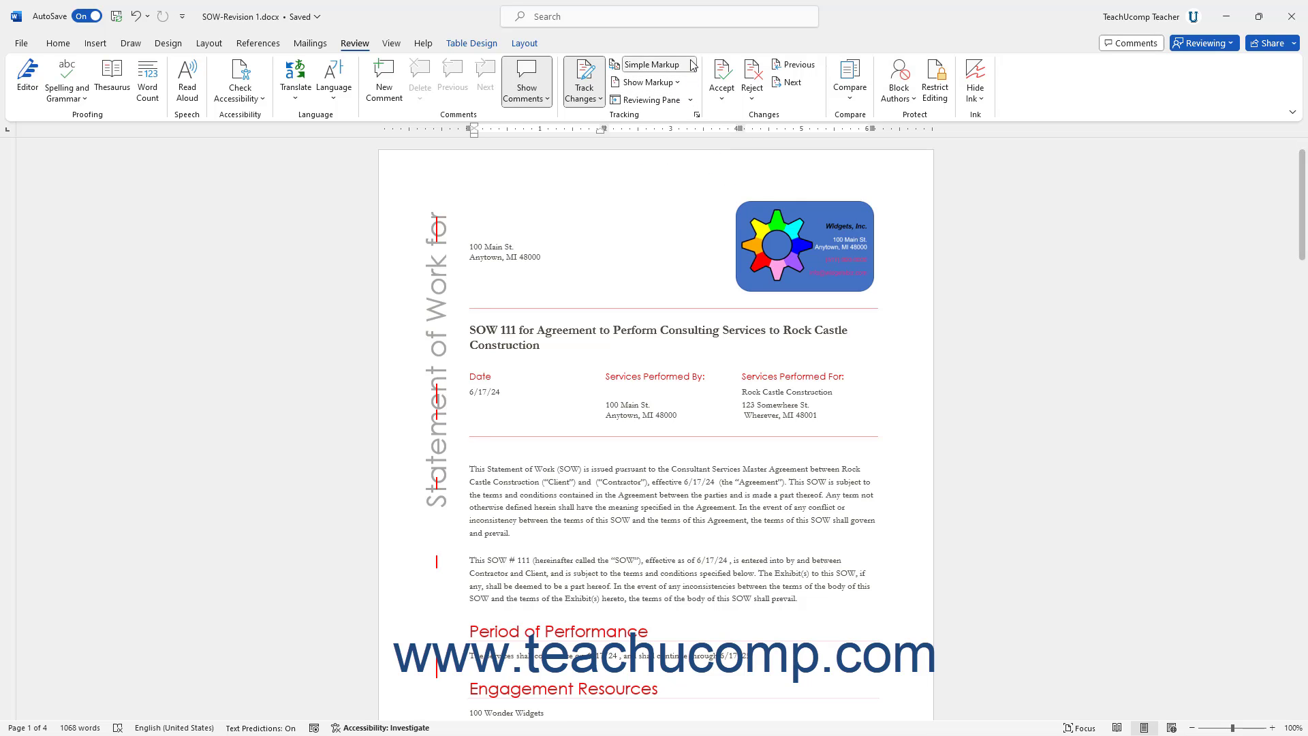
{"action": "left_click", "coordinate": [692, 65]}
{"action": "left_click", "coordinate": [650, 93]}
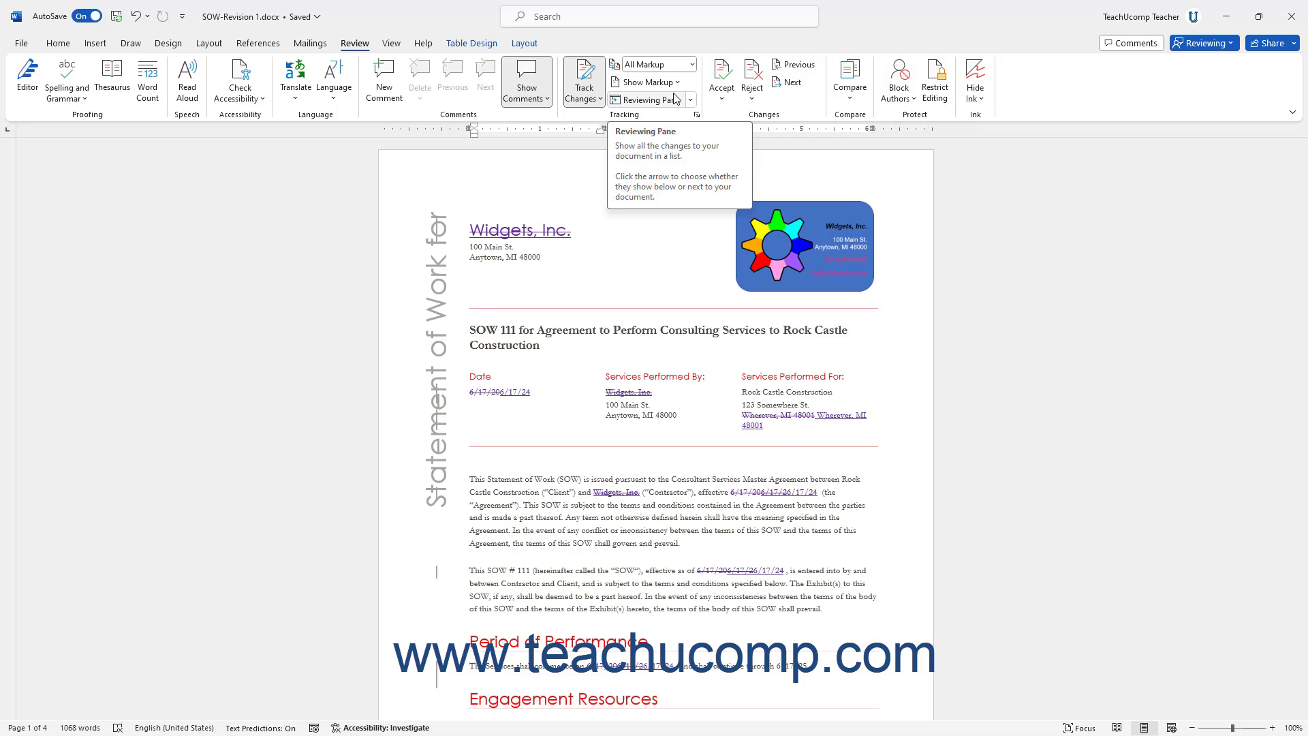
- Show the Reviewing Pane vertically beside the document to list all revisions
{"action": "left_click", "coordinate": [691, 100]}
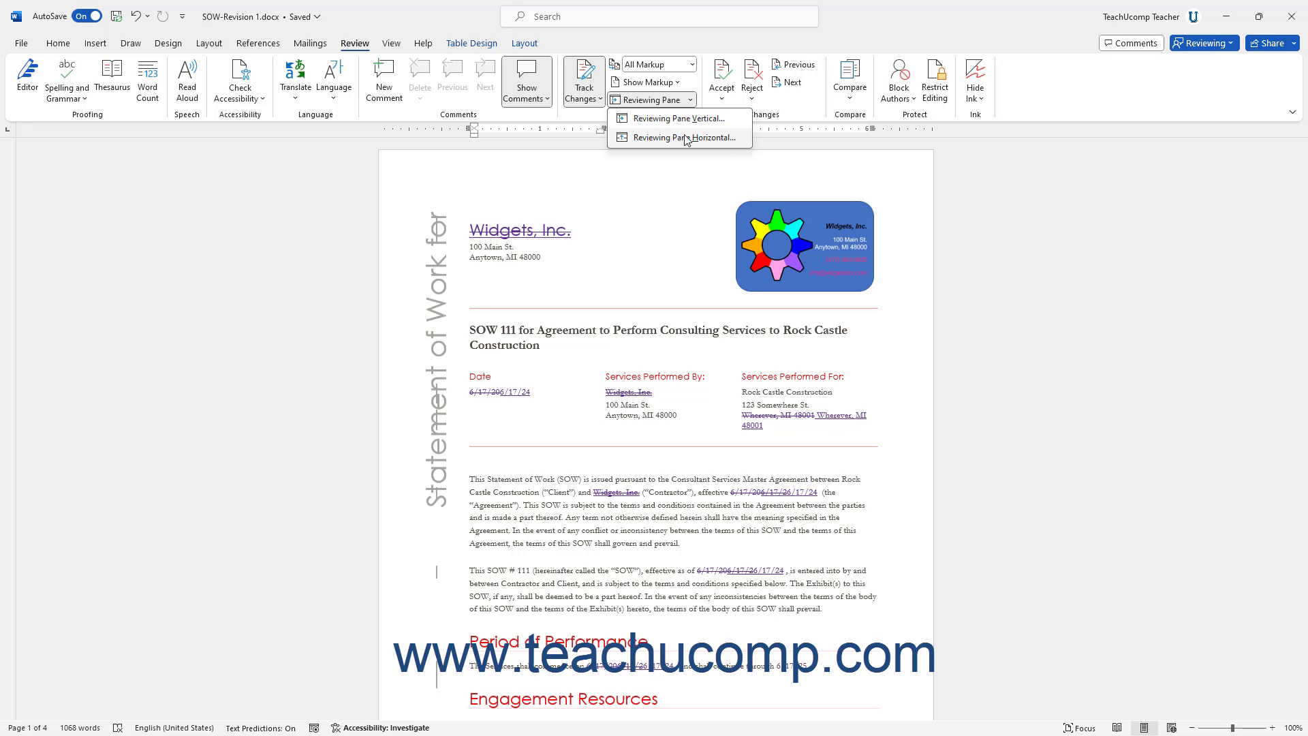
{"action": "left_click", "coordinate": [687, 120]}
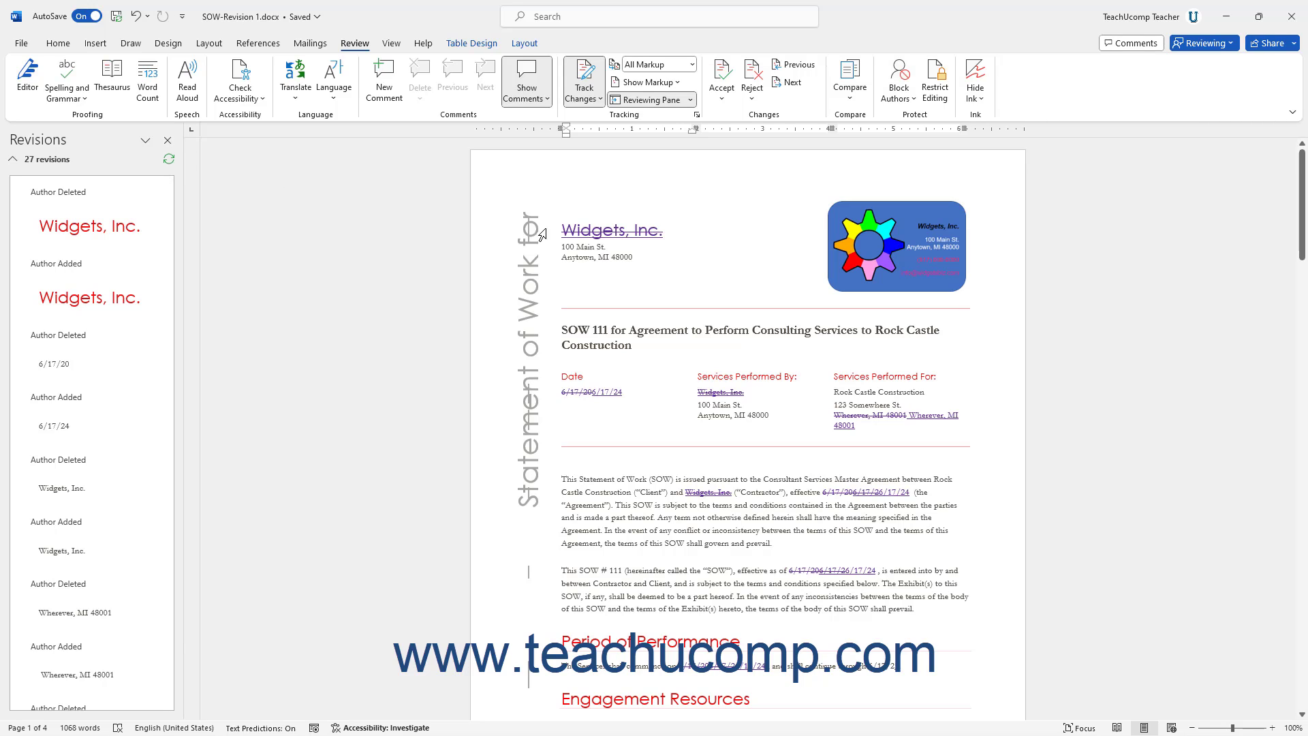
- Reject the tracked deletion of the Widgets, Inc. heading above the address, and accept the tracked change to the Date
{"action": "mouse_move", "coordinate": [564, 237]}
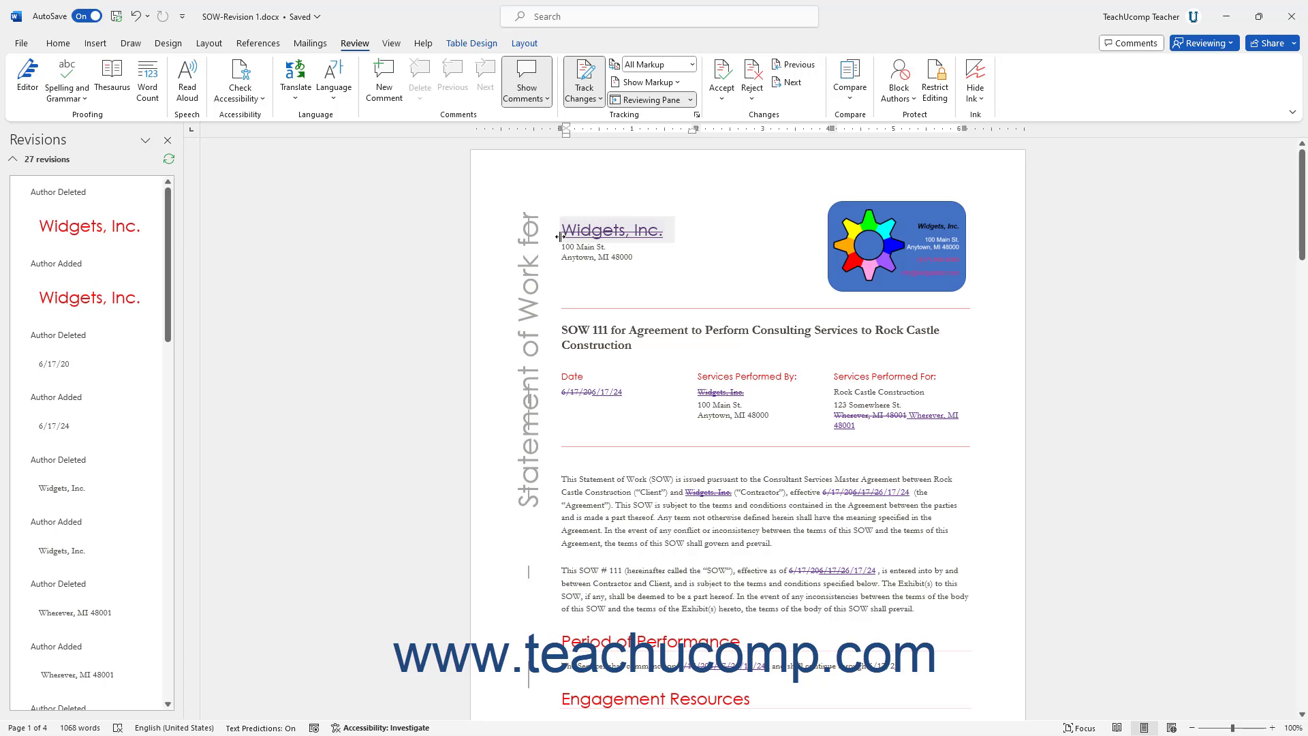
{"action": "left_click", "coordinate": [564, 246]}
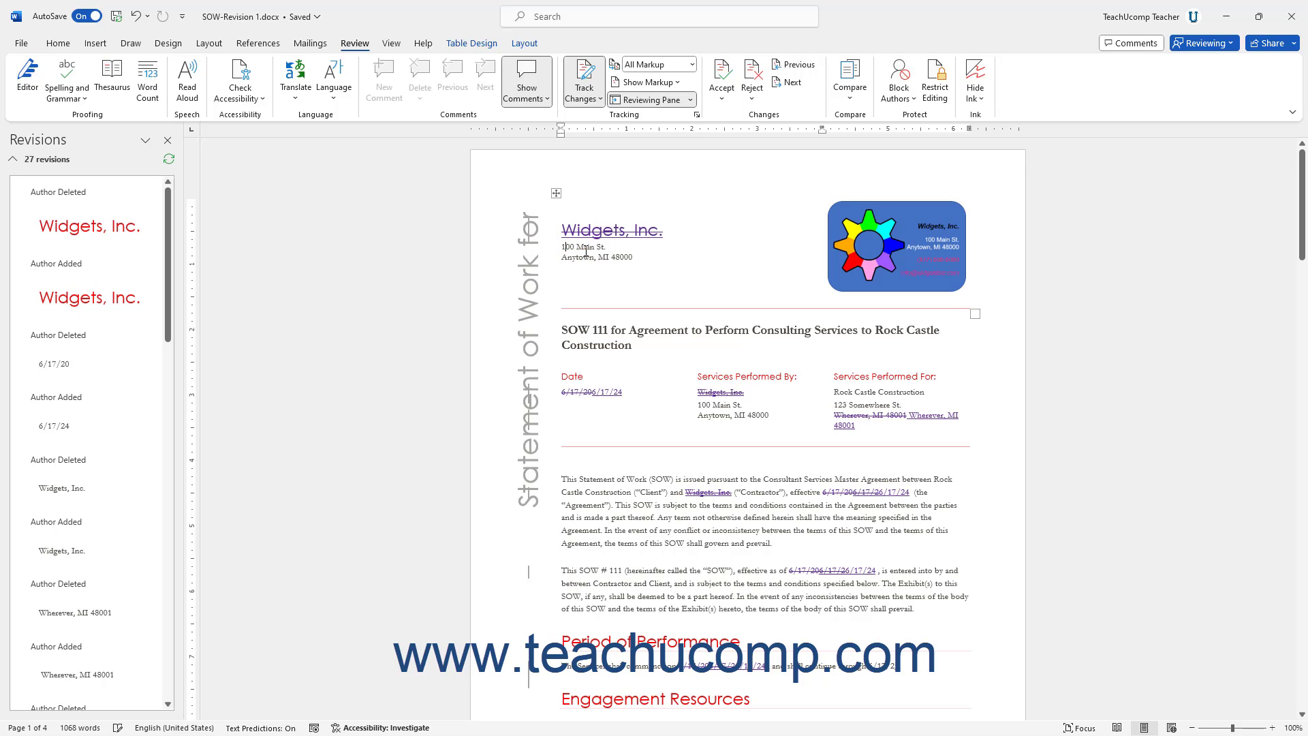
{"action": "left_click", "coordinate": [801, 66]}
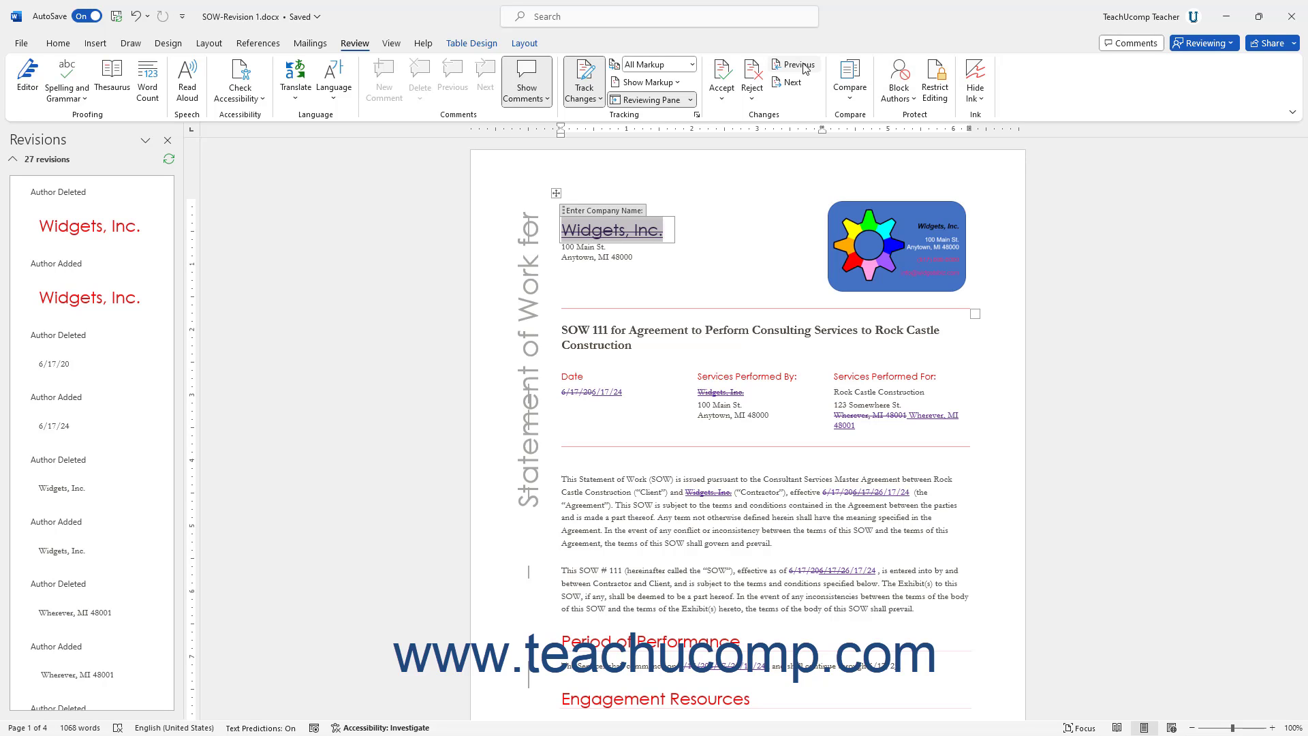
{"action": "left_click", "coordinate": [755, 75]}
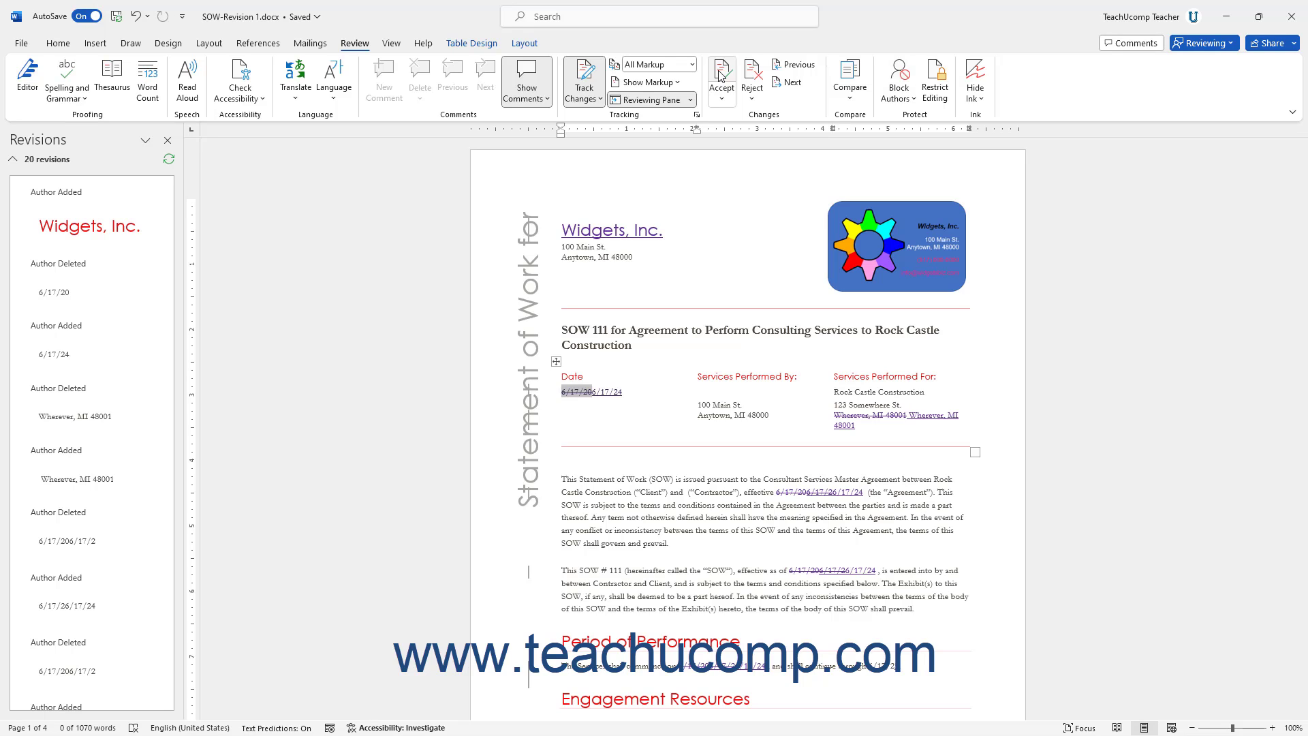
{"action": "left_click", "coordinate": [720, 75]}
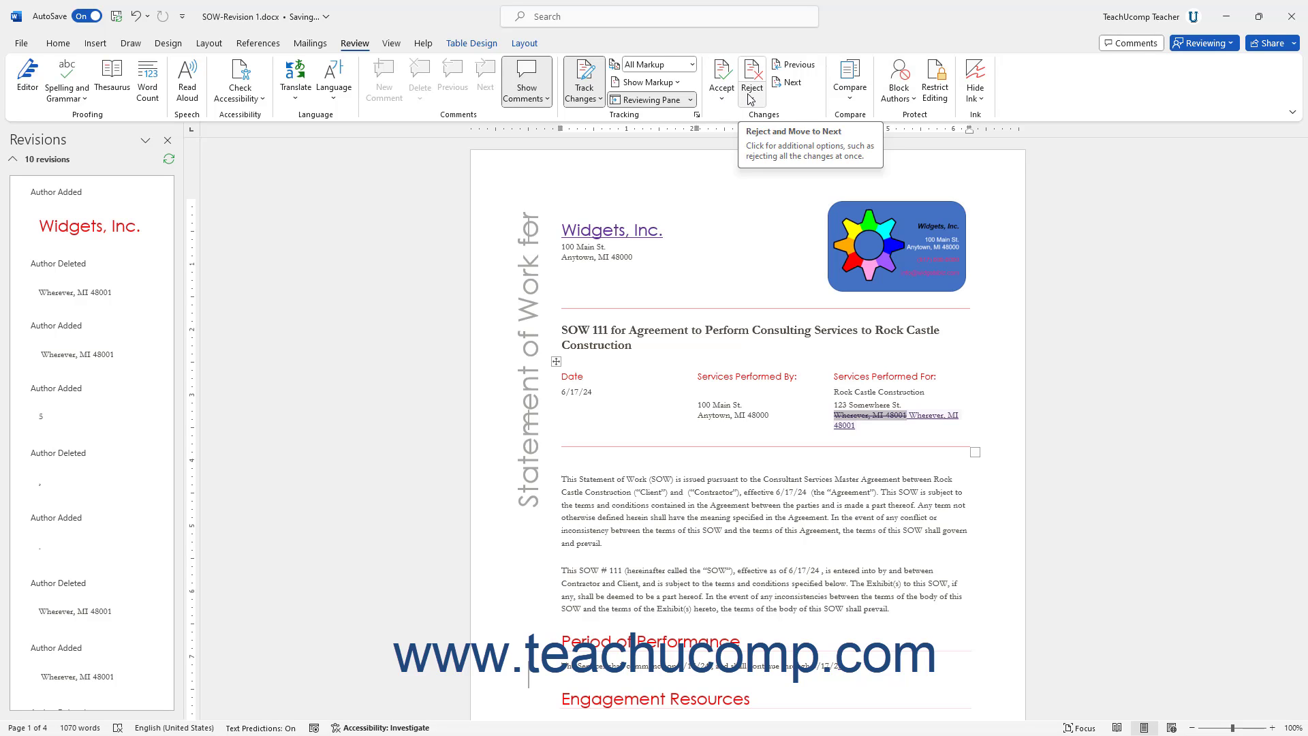
- Check the available accept and reject options, and accept all remaining tracked changes in the document
{"action": "left_click", "coordinate": [734, 99]}
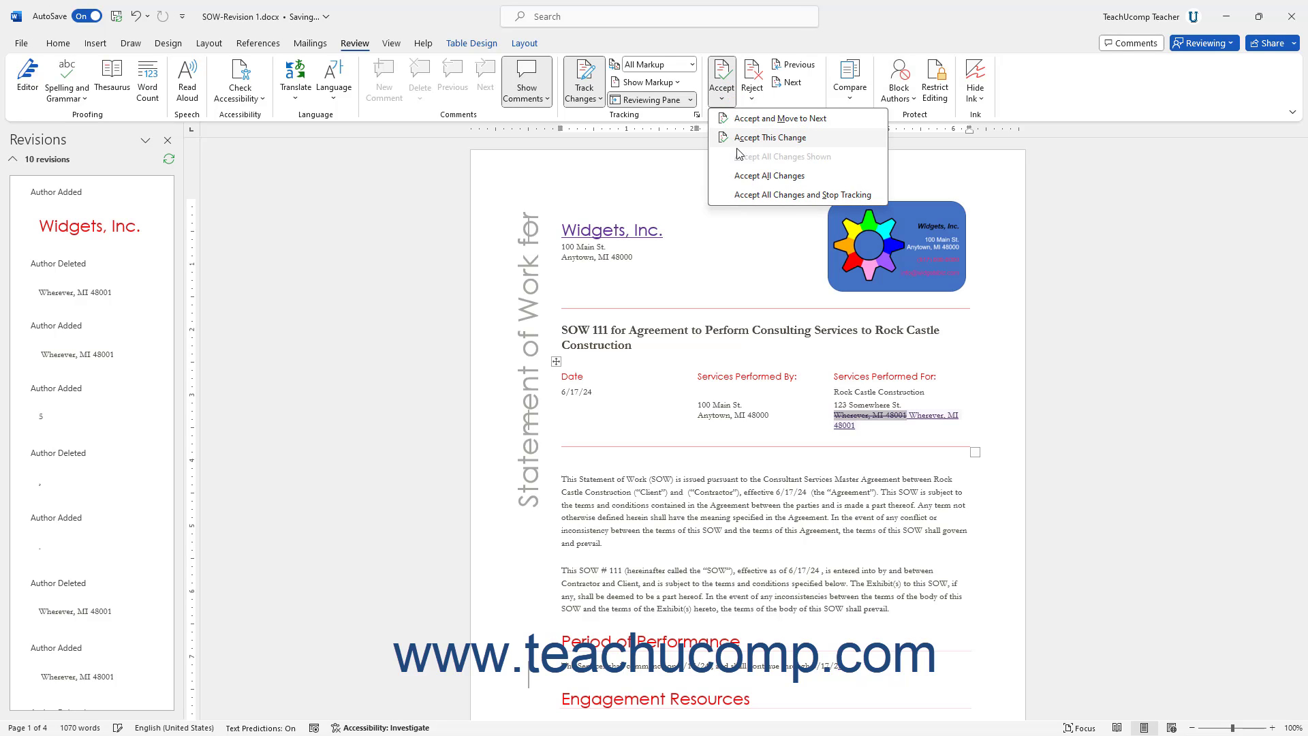
{"action": "left_click", "coordinate": [753, 99]}
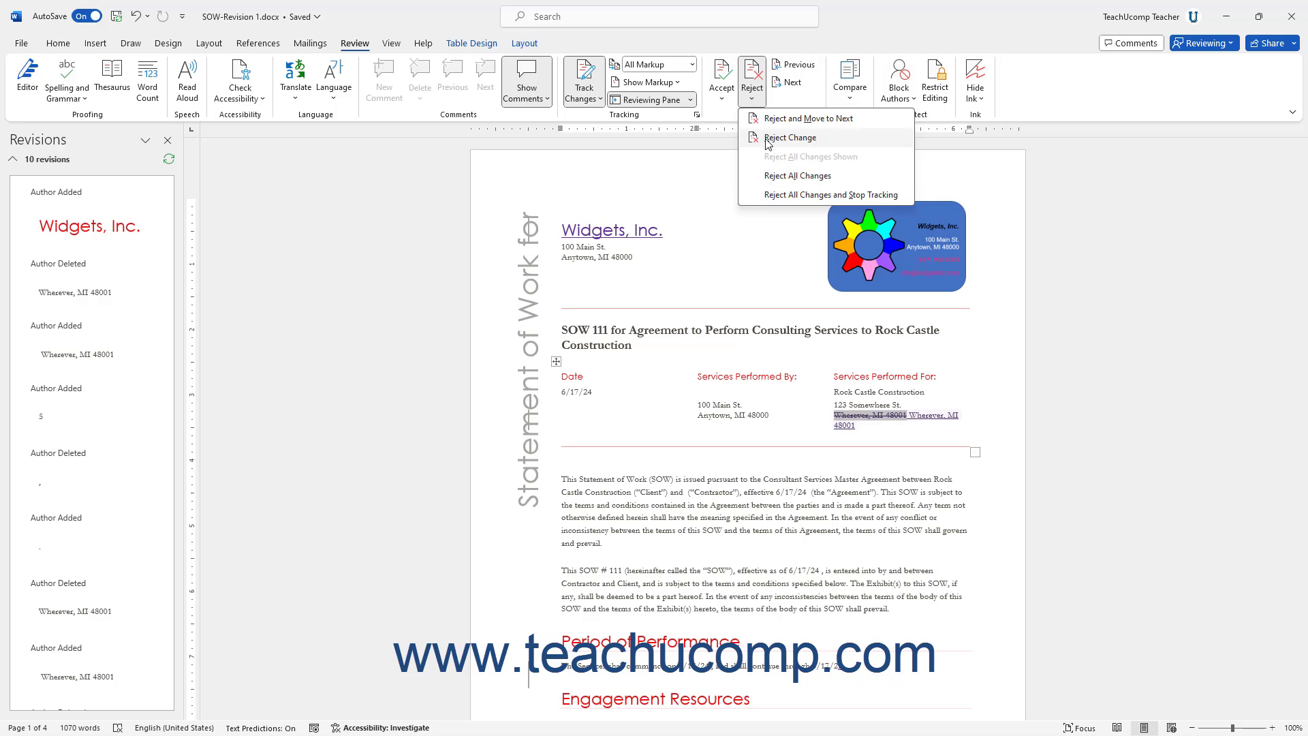
{"action": "left_click", "coordinate": [723, 99]}
{"action": "left_click", "coordinate": [744, 176]}
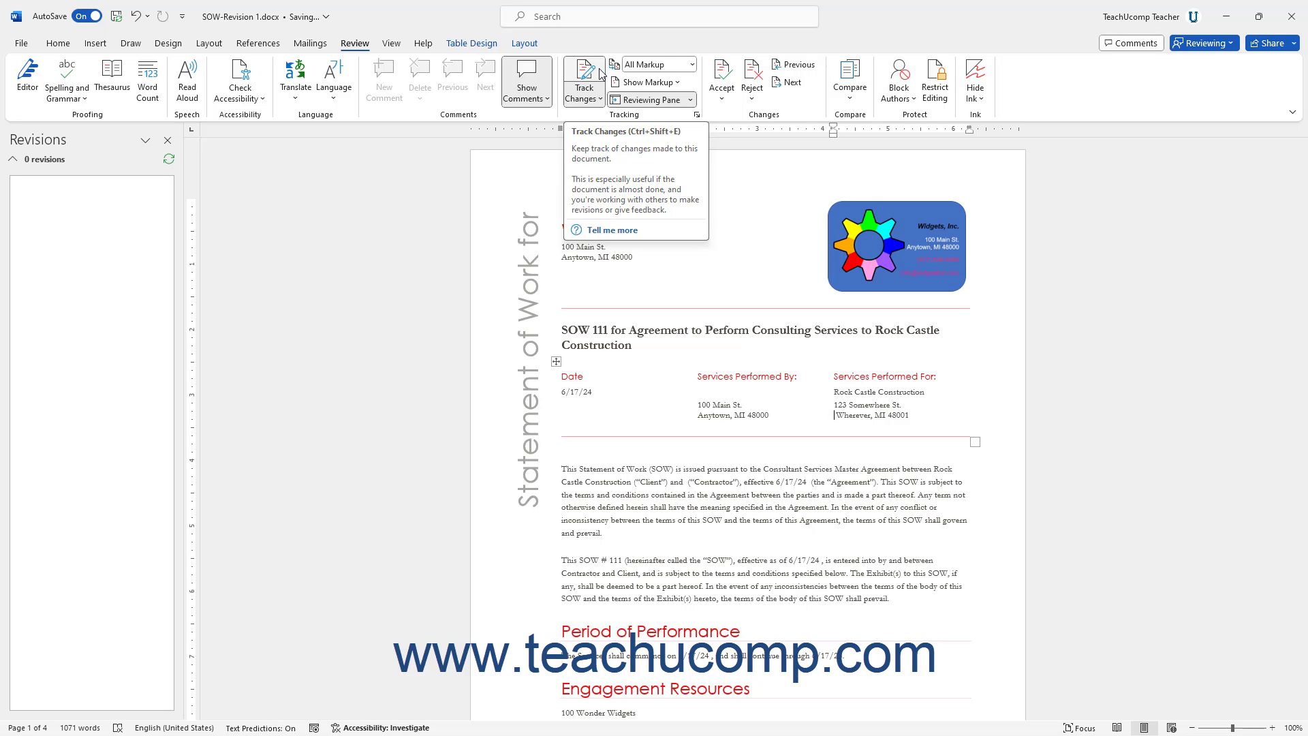
- Turn off Track Changes for the document and close the Reviewing Pane
{"action": "left_click", "coordinate": [600, 73]}
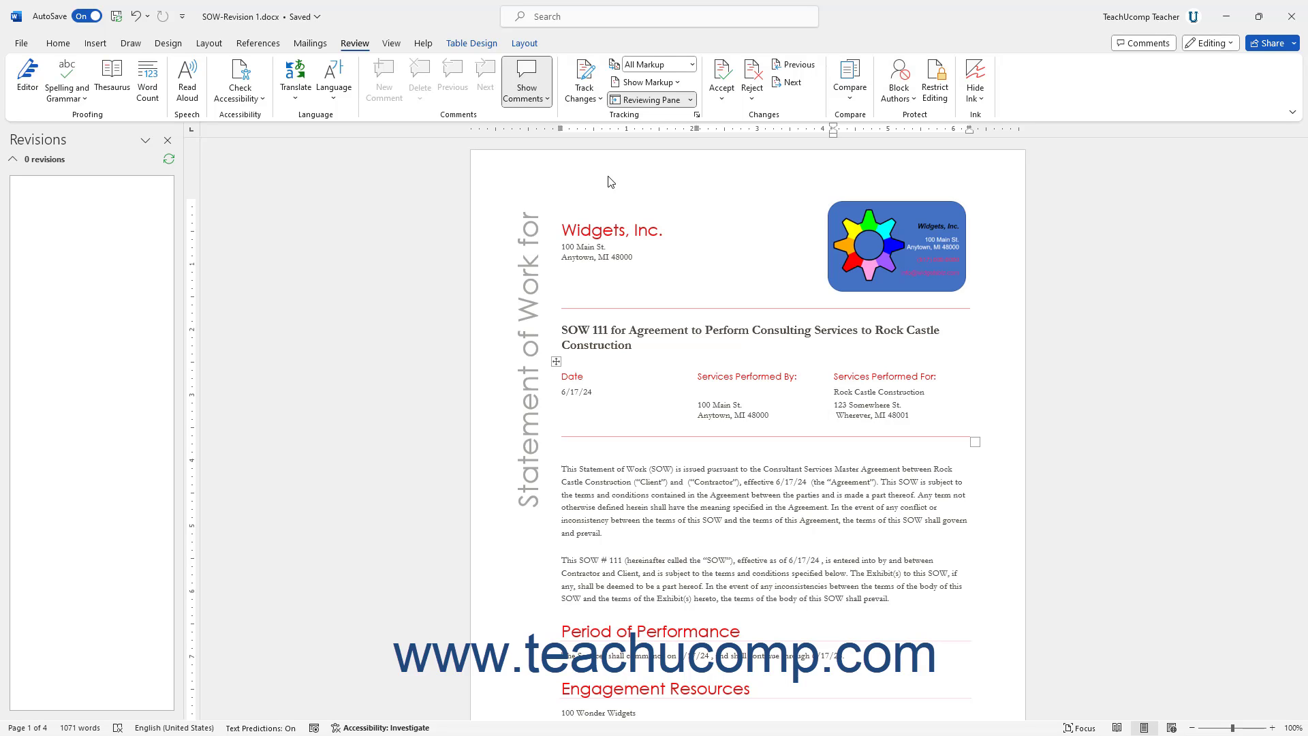
{"action": "left_click", "coordinate": [168, 141]}
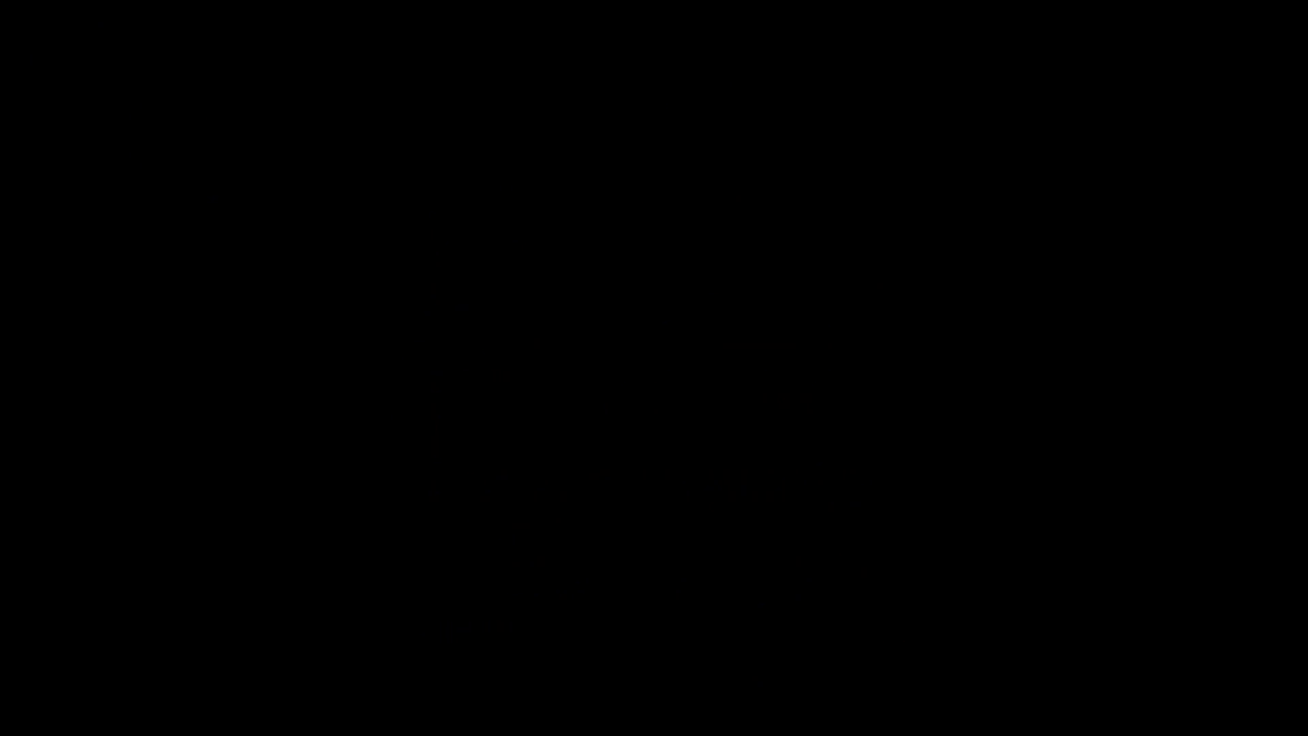